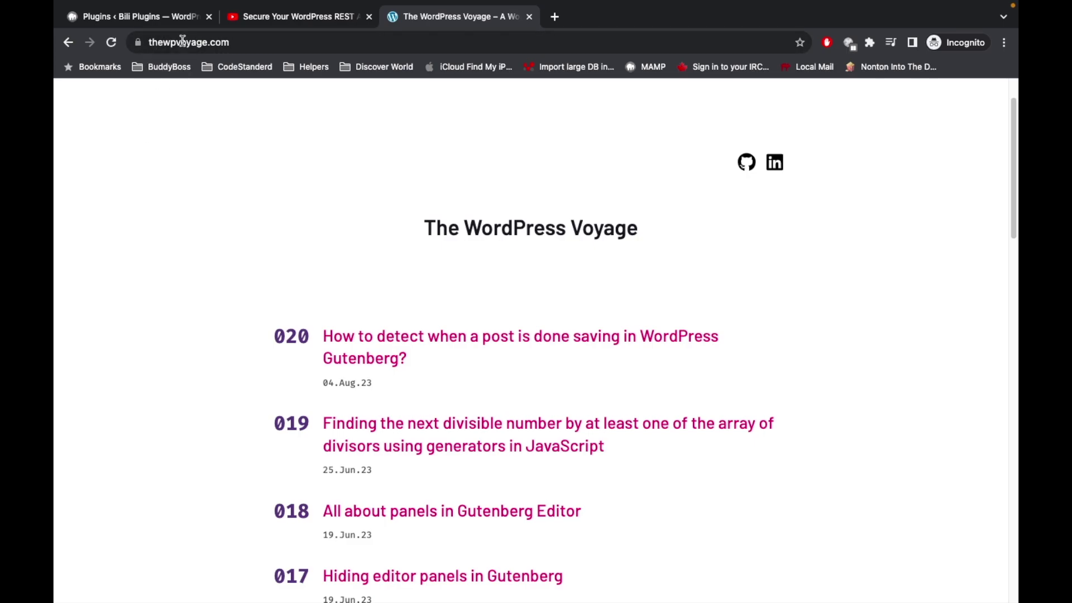
Step: Scroll down through The WordPress Voyage's numbered blog post list
scroll(181, 284, down, 10)
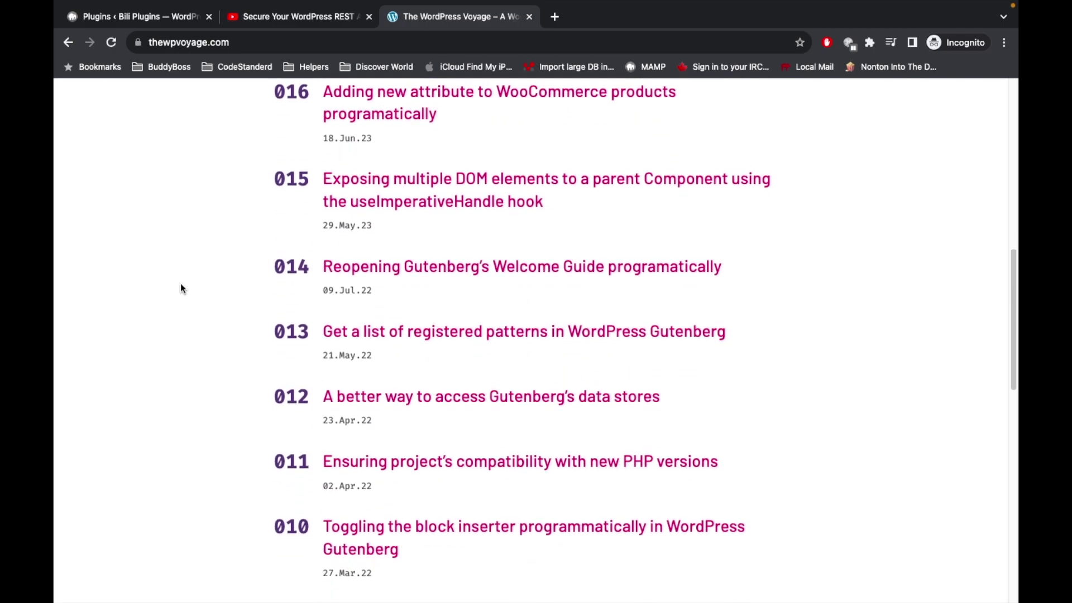
scroll(181, 285, down, 2)
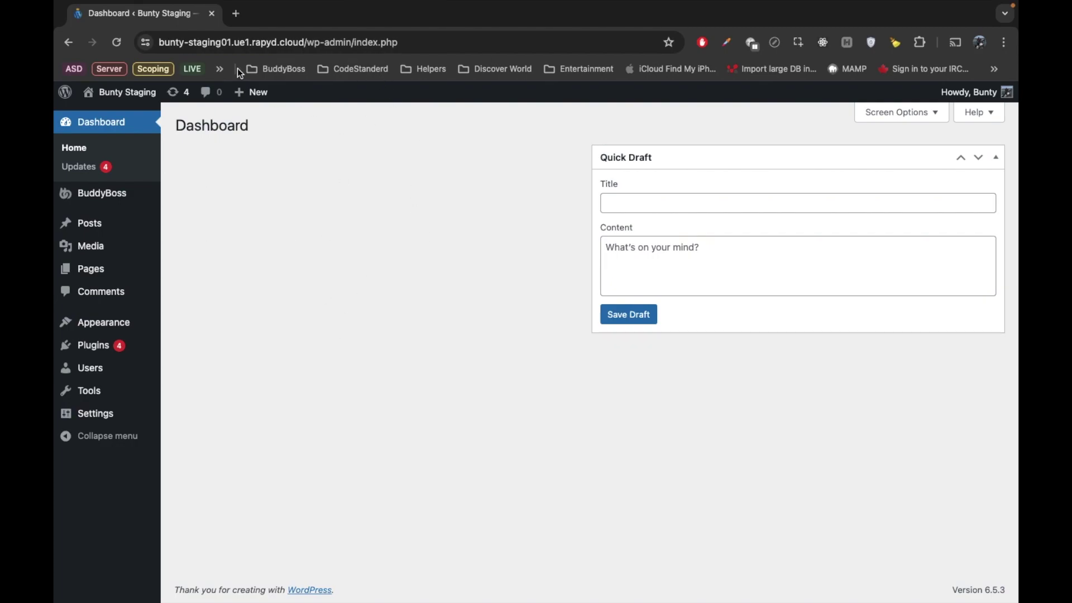
Step: Copy the staging site's base address from the dashboard's address bar
click(307, 42)
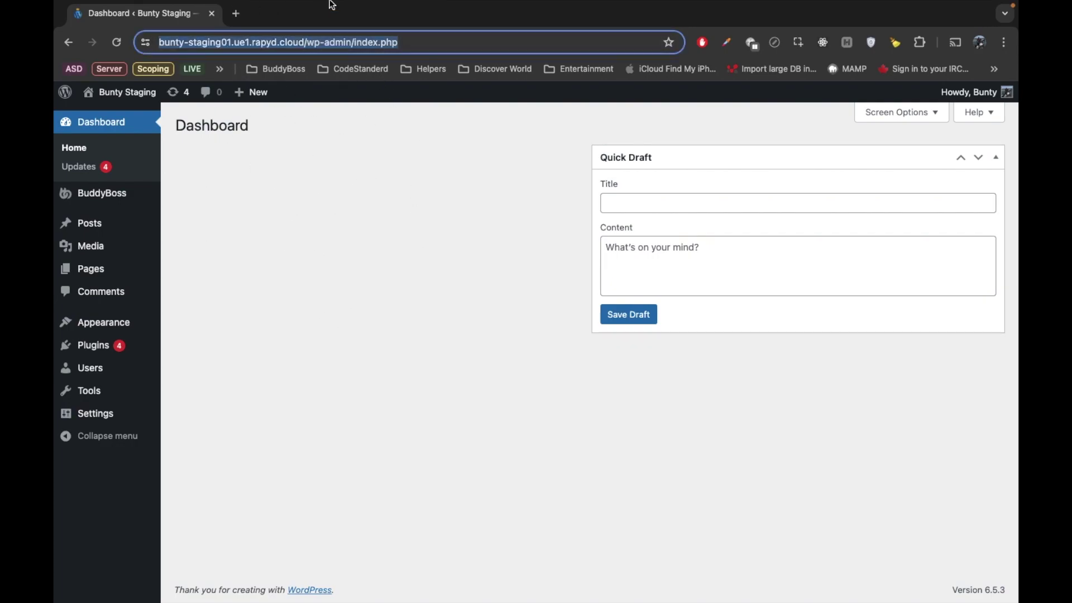
click(308, 42)
key(shift+super+Left)
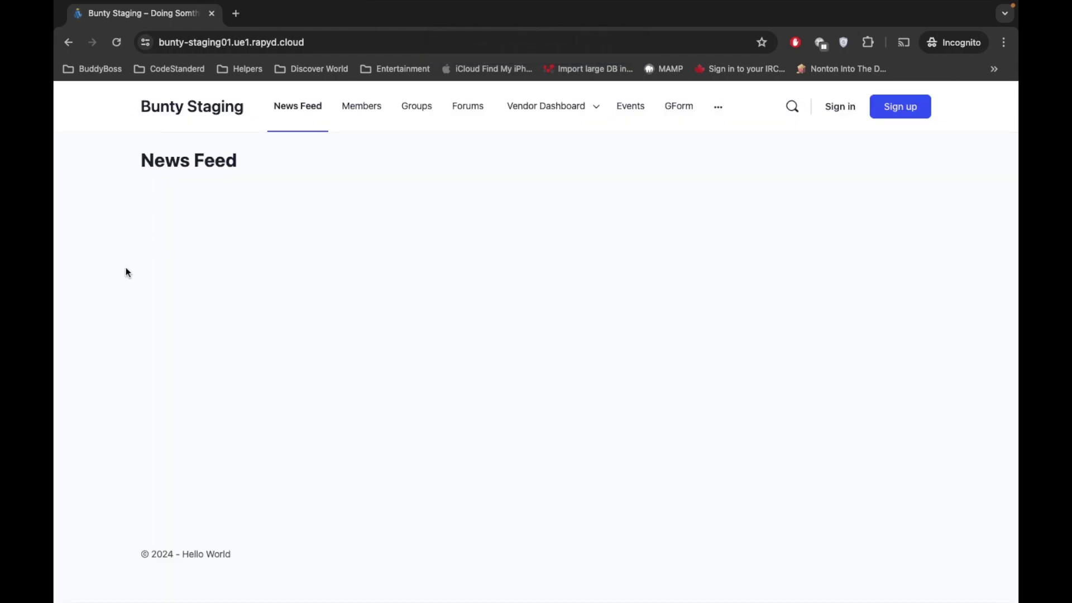
Step: Open the home page's HTML source with line wrap on and scroll through its head
right_click(126, 253)
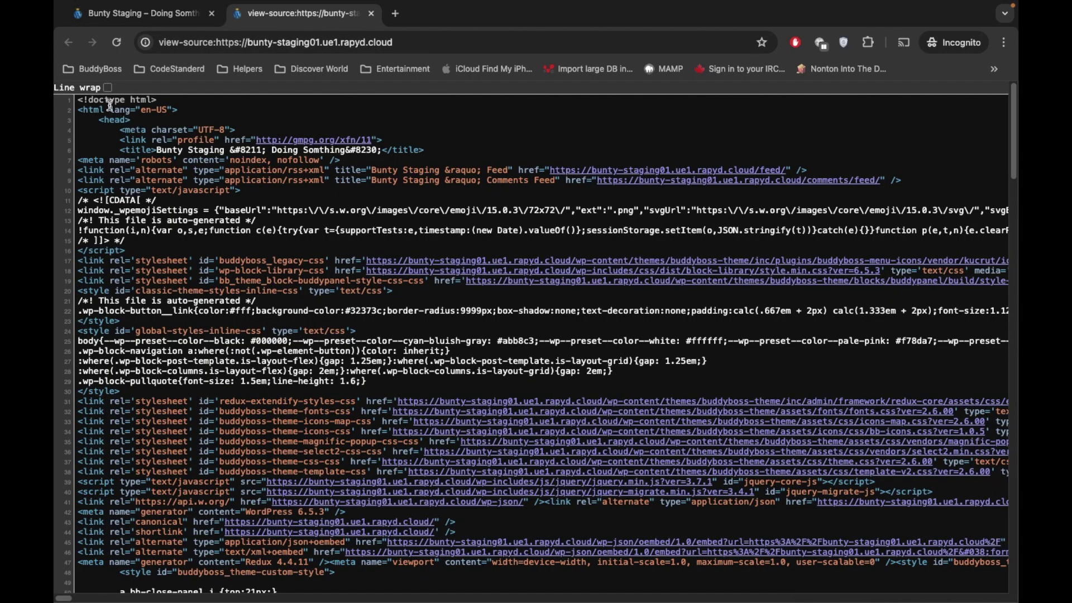
click(108, 87)
scroll(152, 278, down, 3)
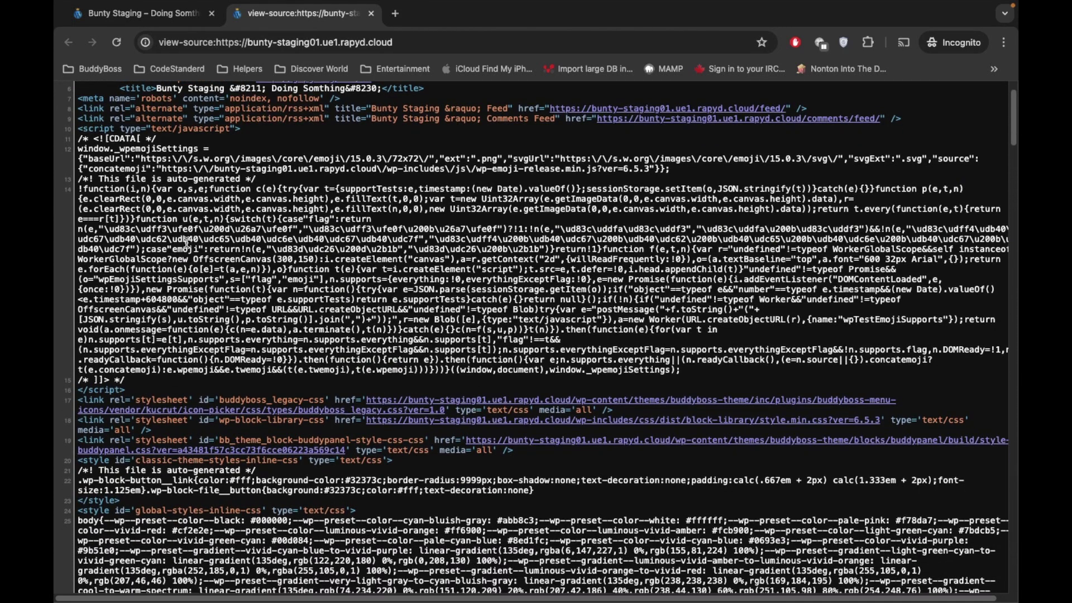
scroll(151, 277, up, 3)
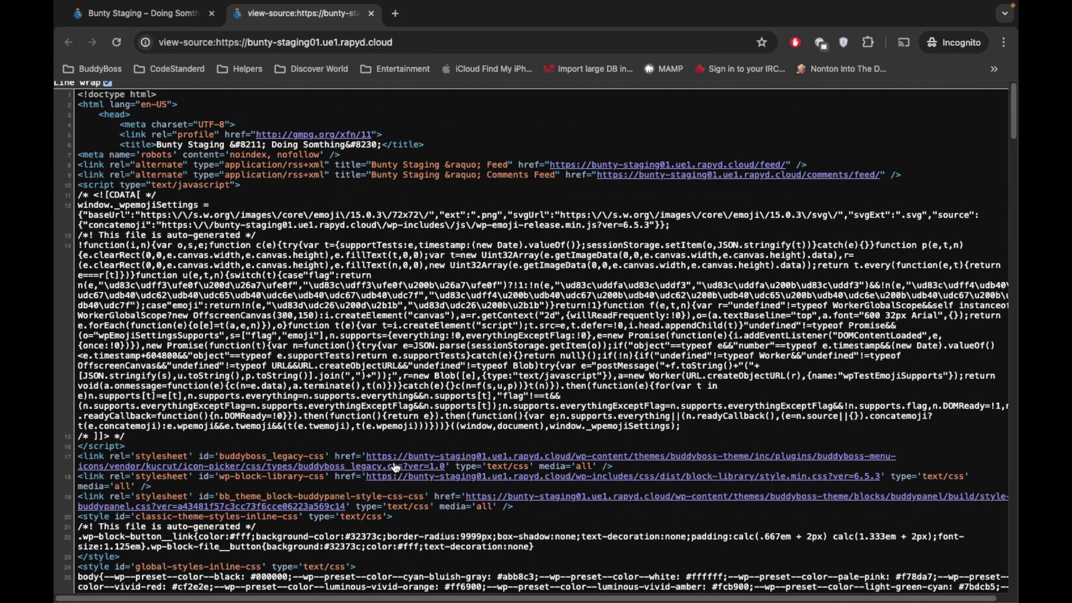
scroll(781, 441, down, 2)
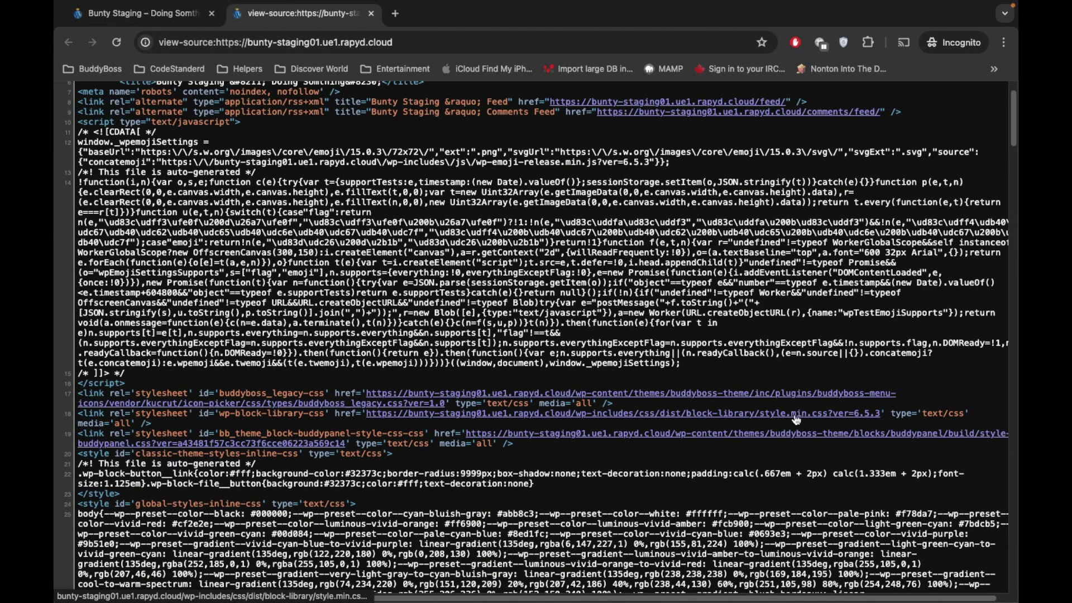
scroll(798, 418, down, 1)
scroll(341, 415, down, 8)
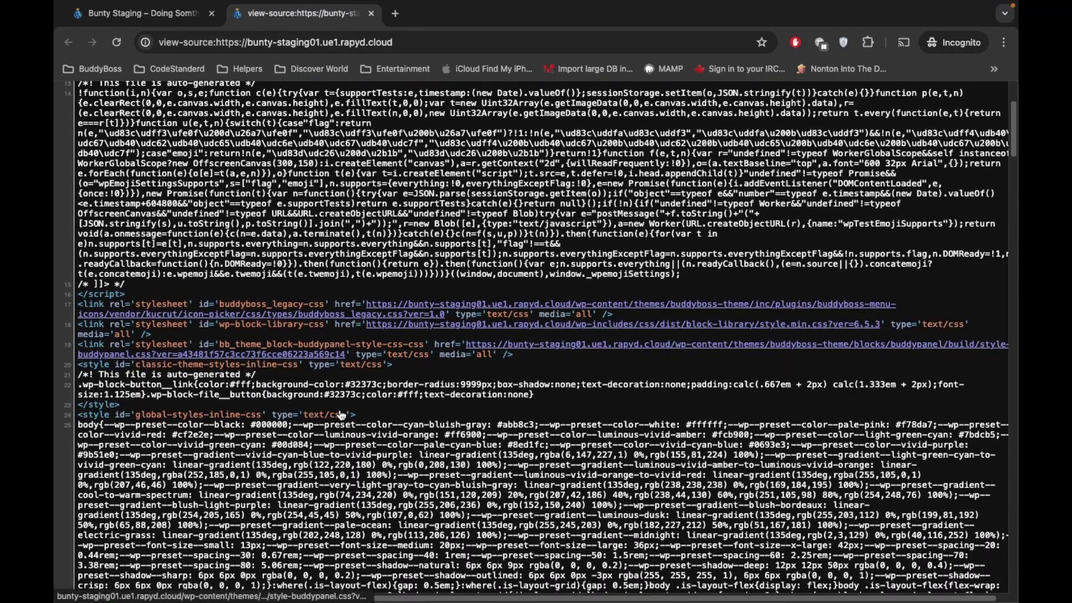
scroll(245, 245, down, 2)
scroll(245, 245, down, 5)
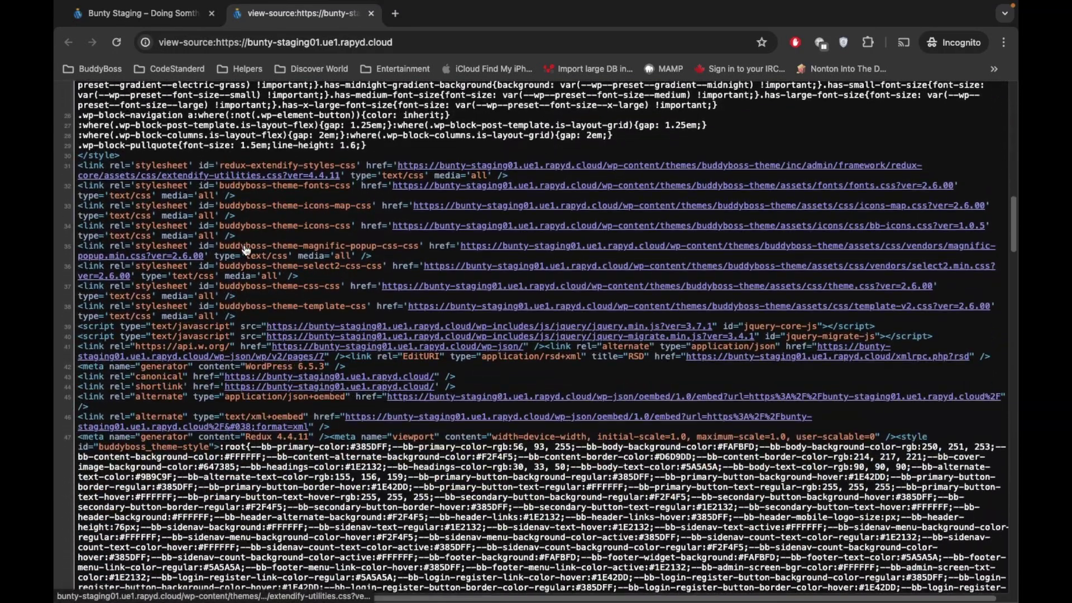
scroll(377, 439, down, 10)
scroll(329, 349, down, 3)
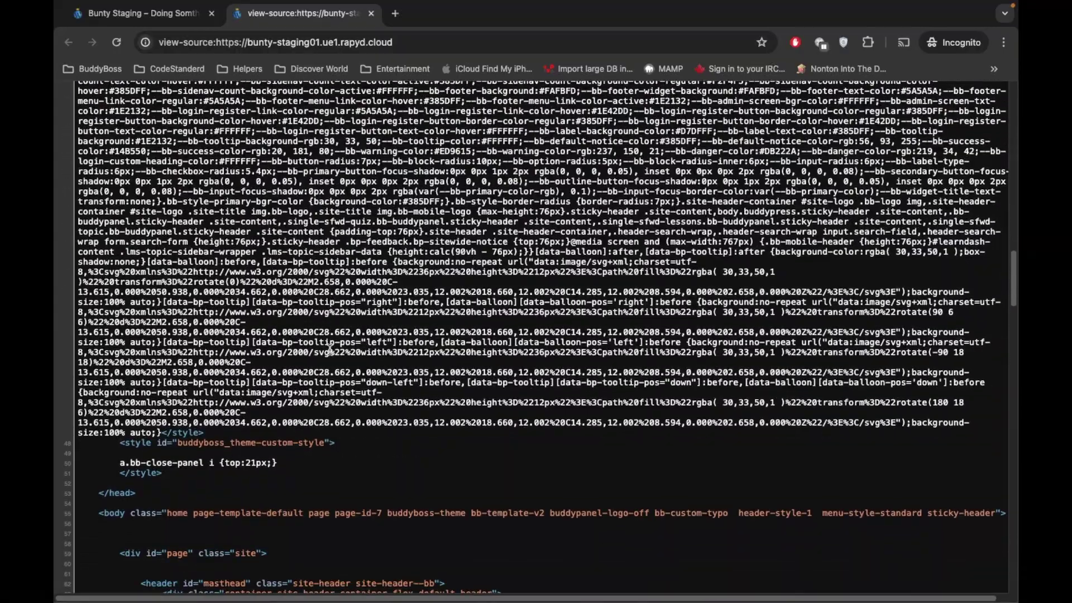
scroll(330, 349, up, 15)
scroll(330, 349, up, 5)
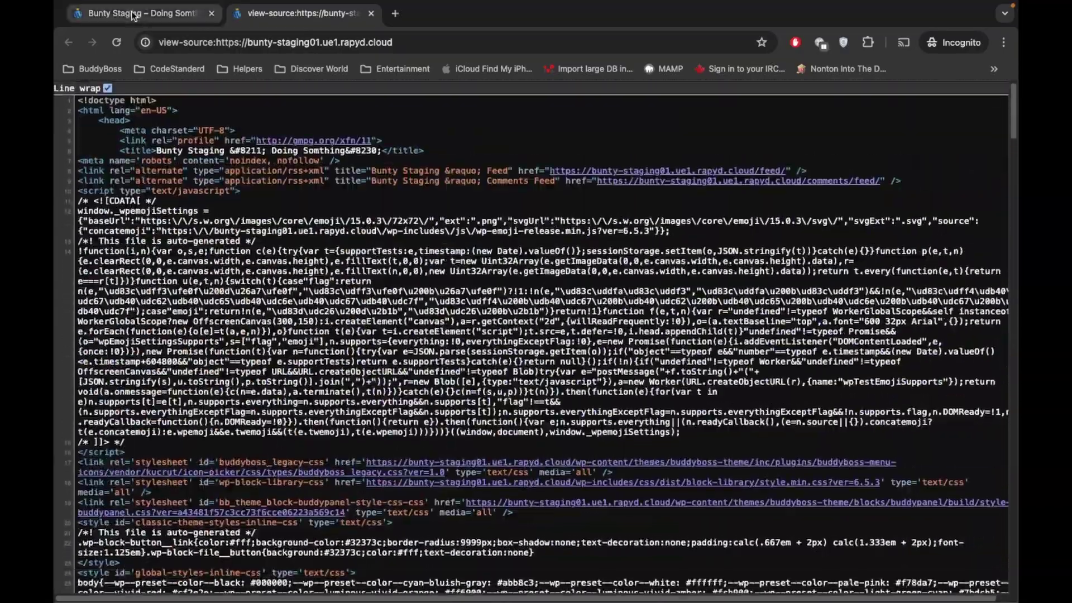
Step: Compare the News Feed page against its HTML source, ending on News Feed
click(134, 13)
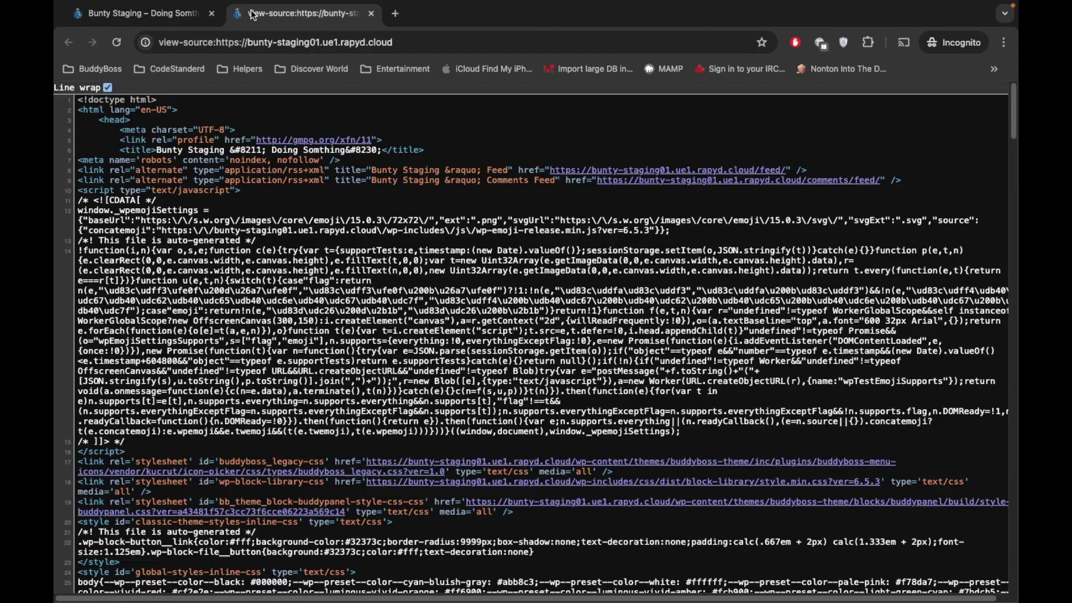
click(254, 12)
click(160, 17)
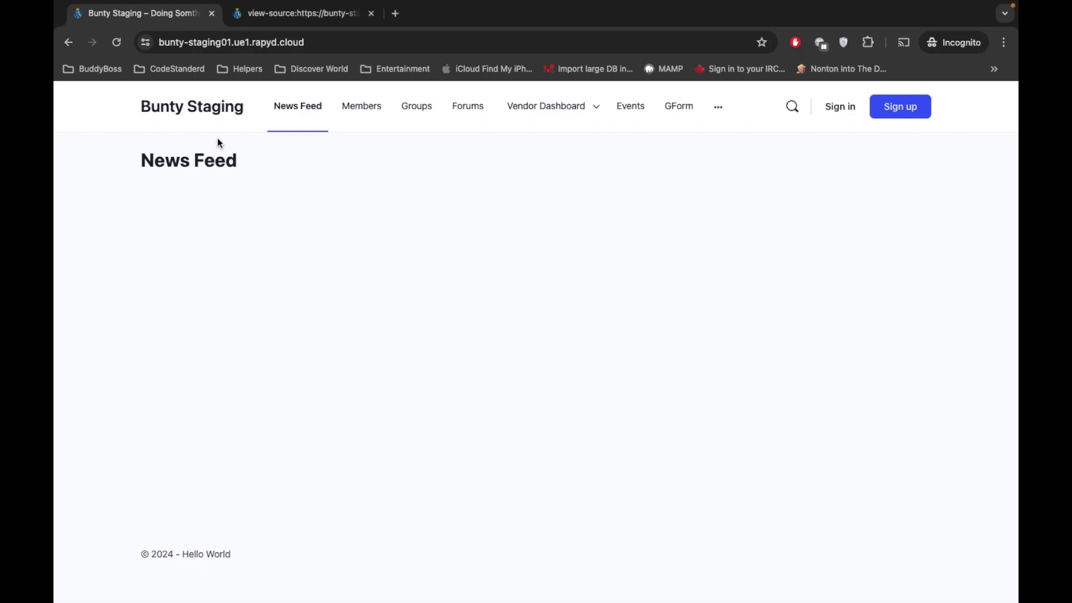
click(262, 13)
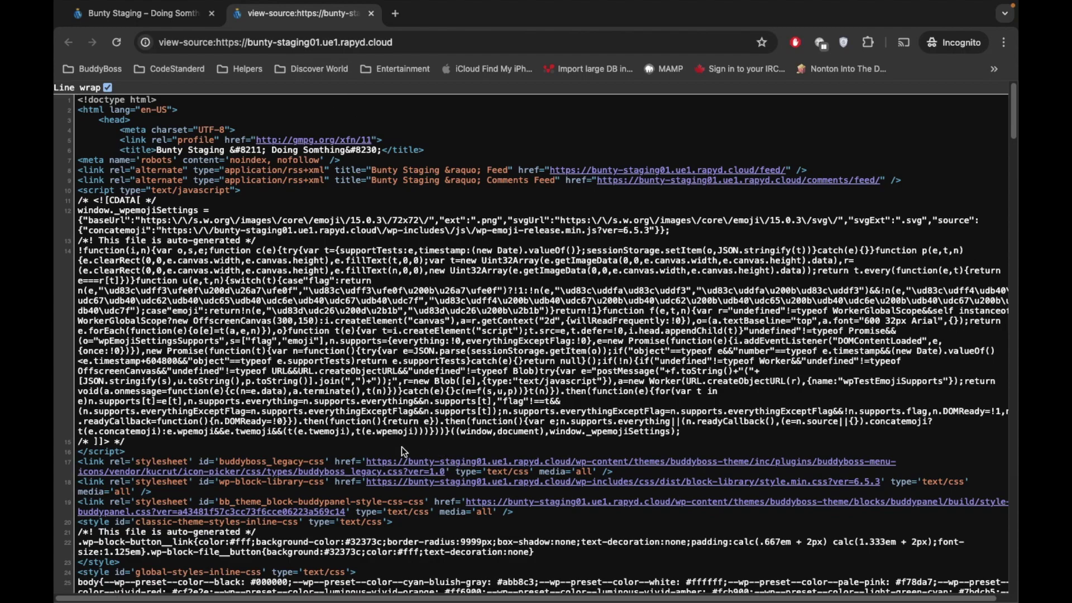
click(179, 12)
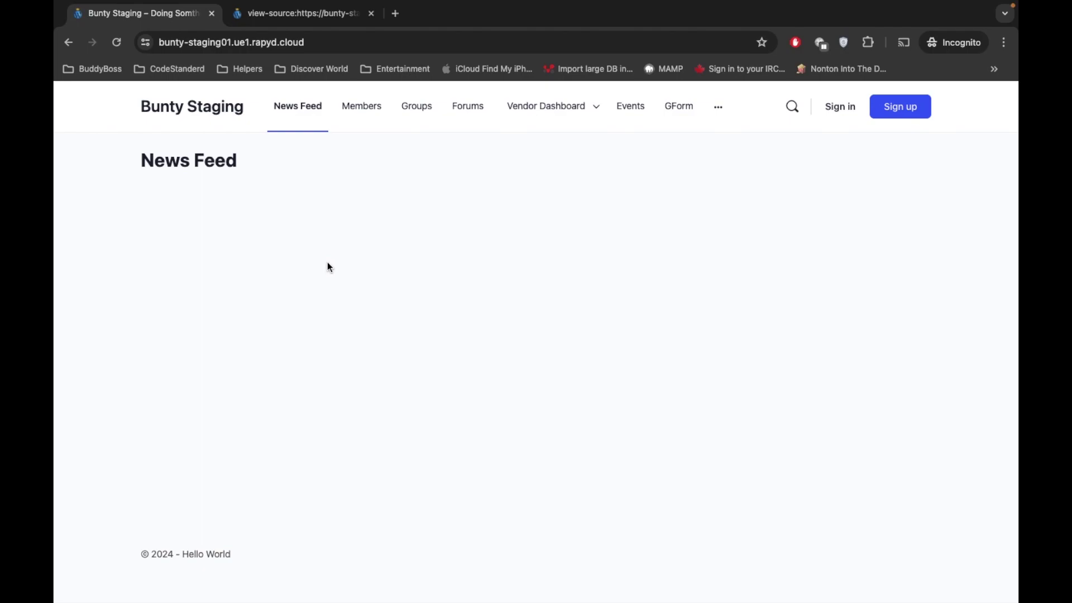
Step: Highlight the News Feed heading twice, then close the page-source tab
triple_click(298, 220)
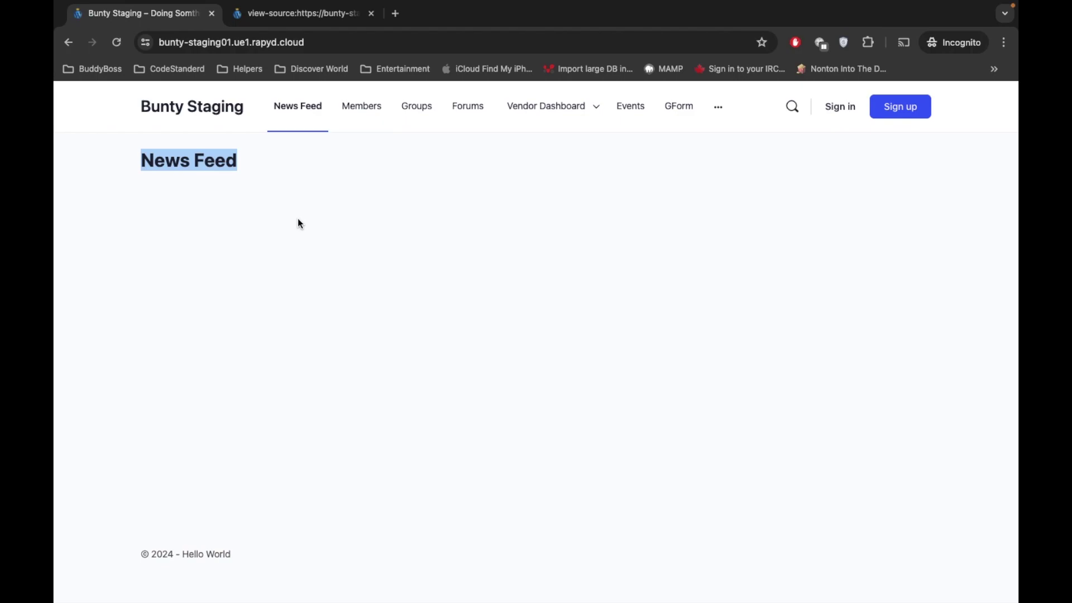
click(323, 273)
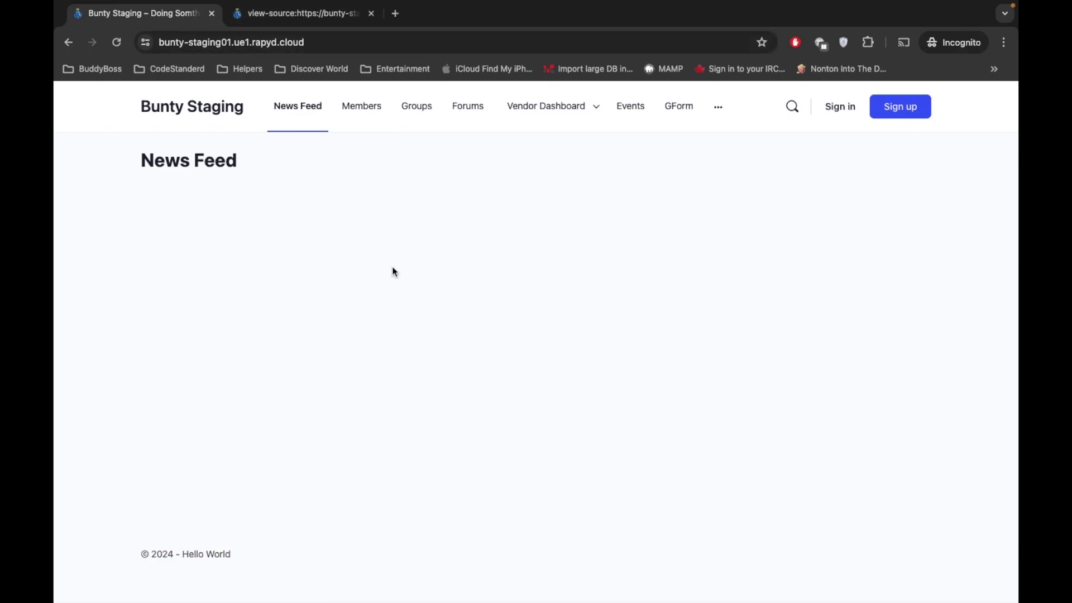
triple_click(300, 267)
click(317, 258)
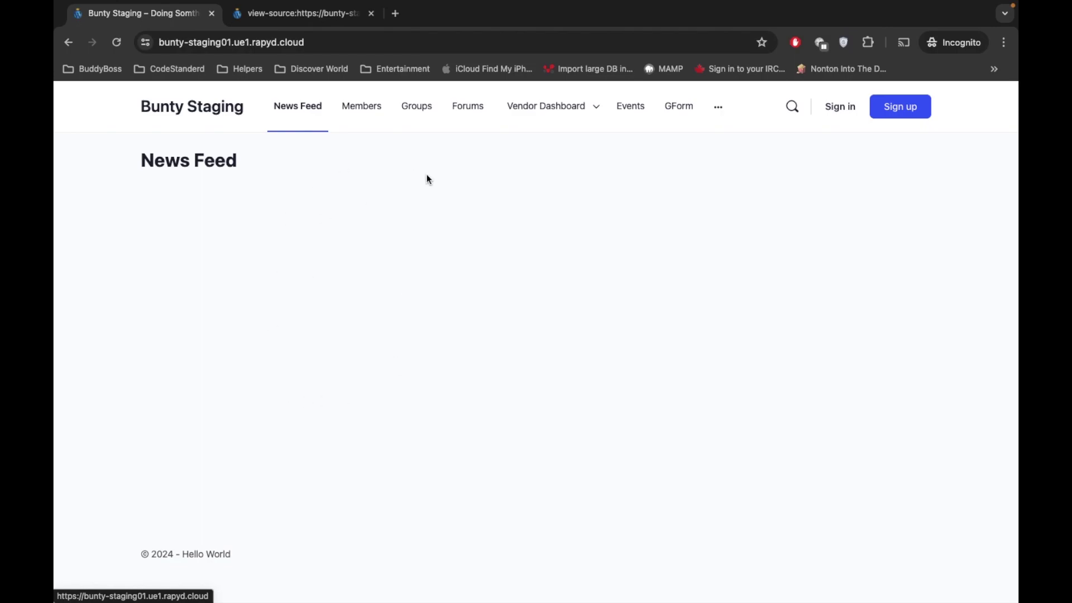
click(331, 7)
click(372, 13)
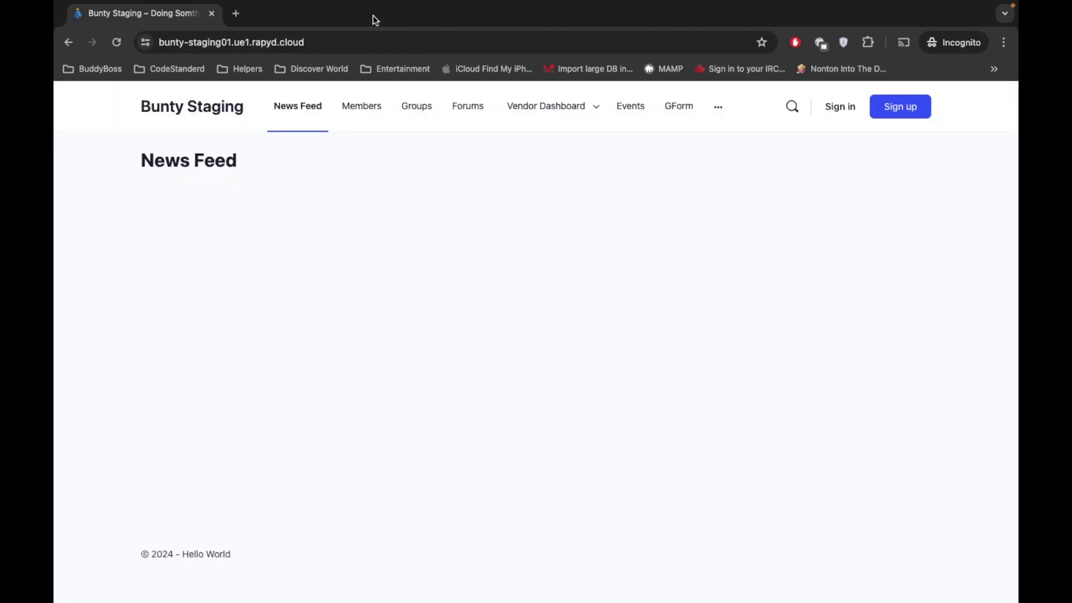
Step: Search Google for PageSpeed Insights in a new tab and open the site
click(235, 13)
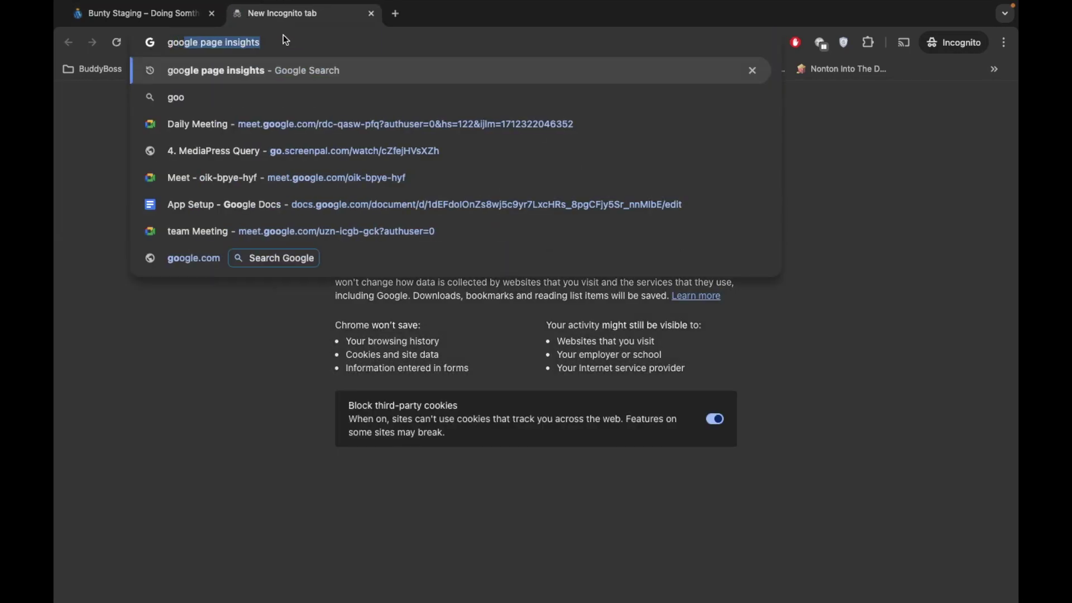
text(gle)
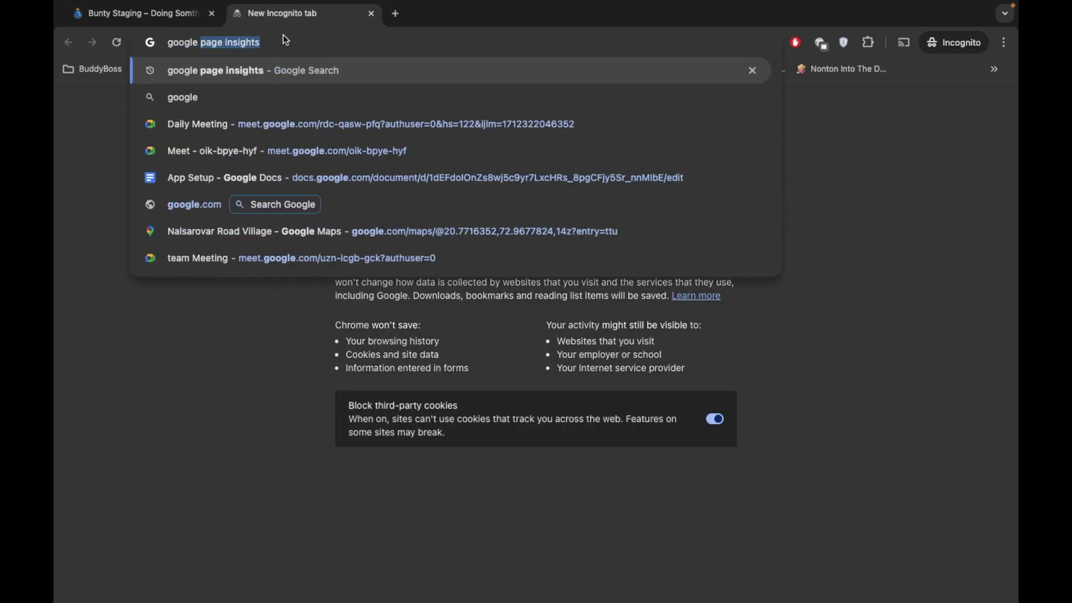
key(Return)
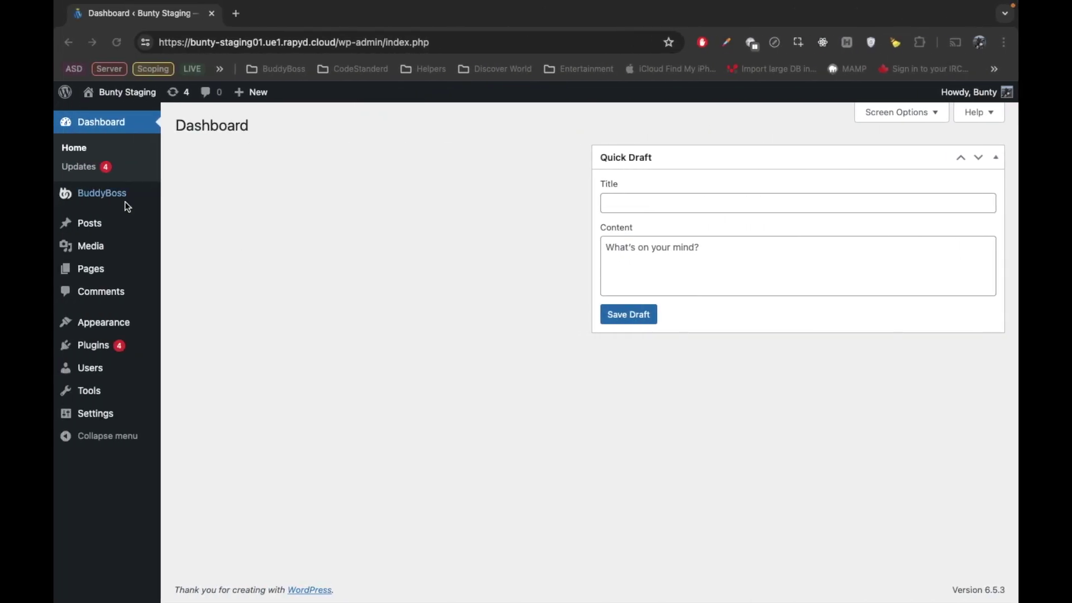
click(179, 329)
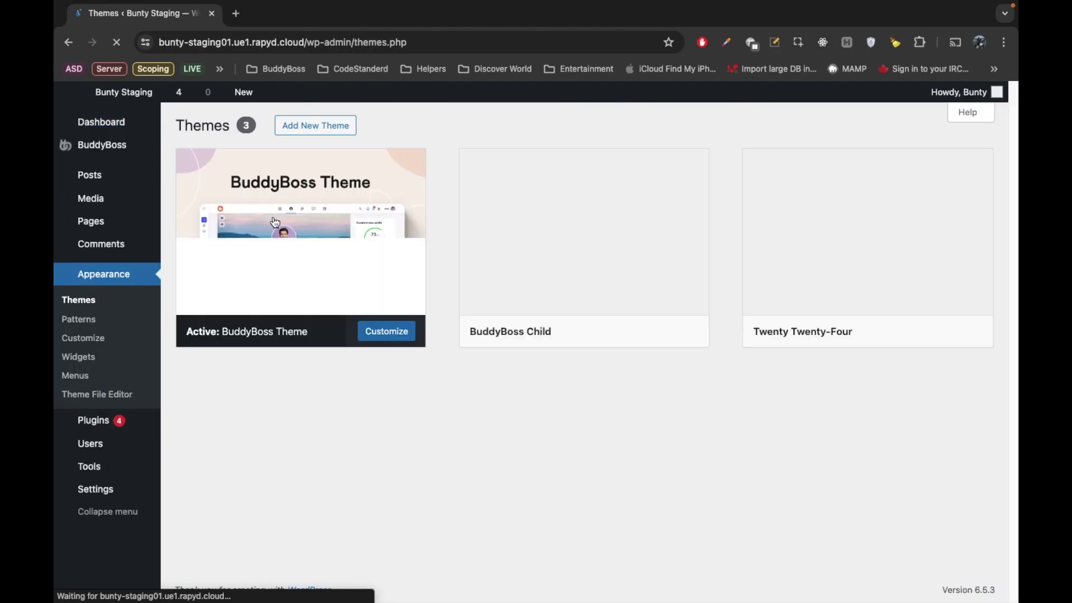
mouse_move(311, 267)
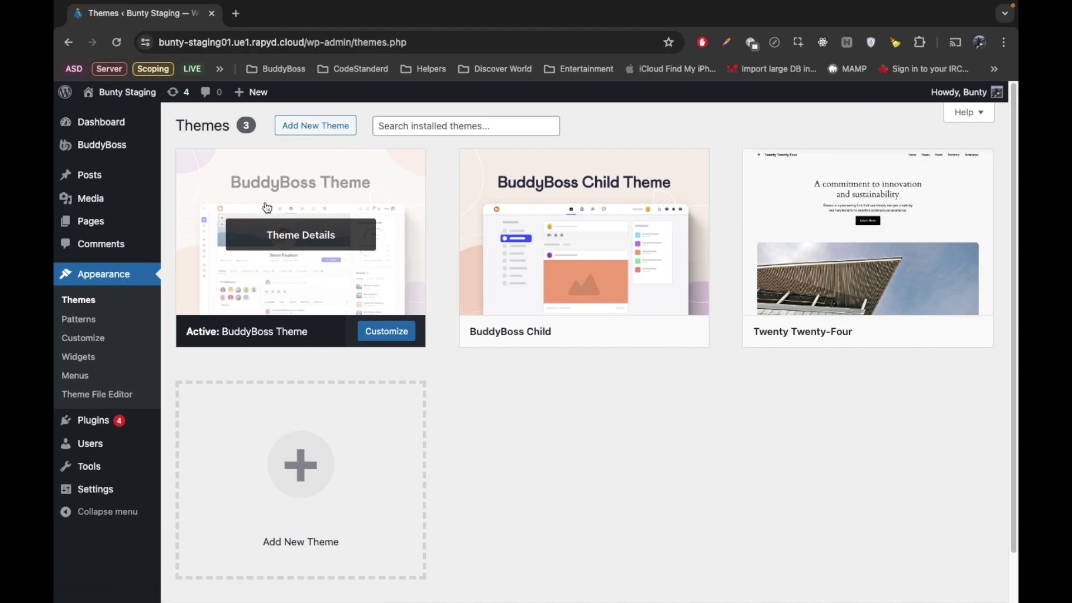
key(ctrl+Right)
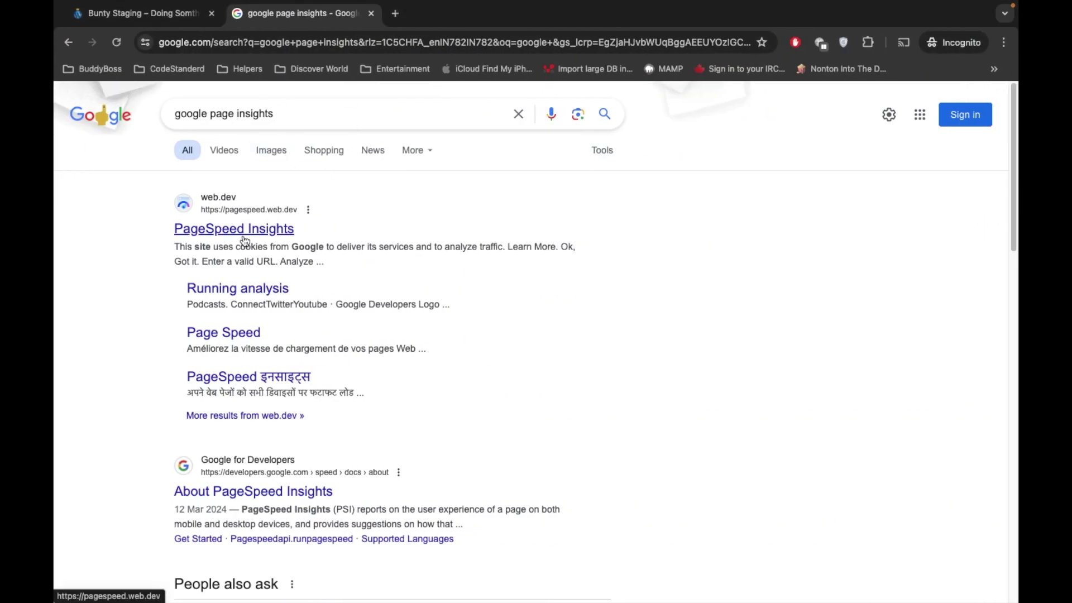
click(243, 233)
Step: Paste the staging site's address into PageSpeed Insights and run the analysis
click(163, 22)
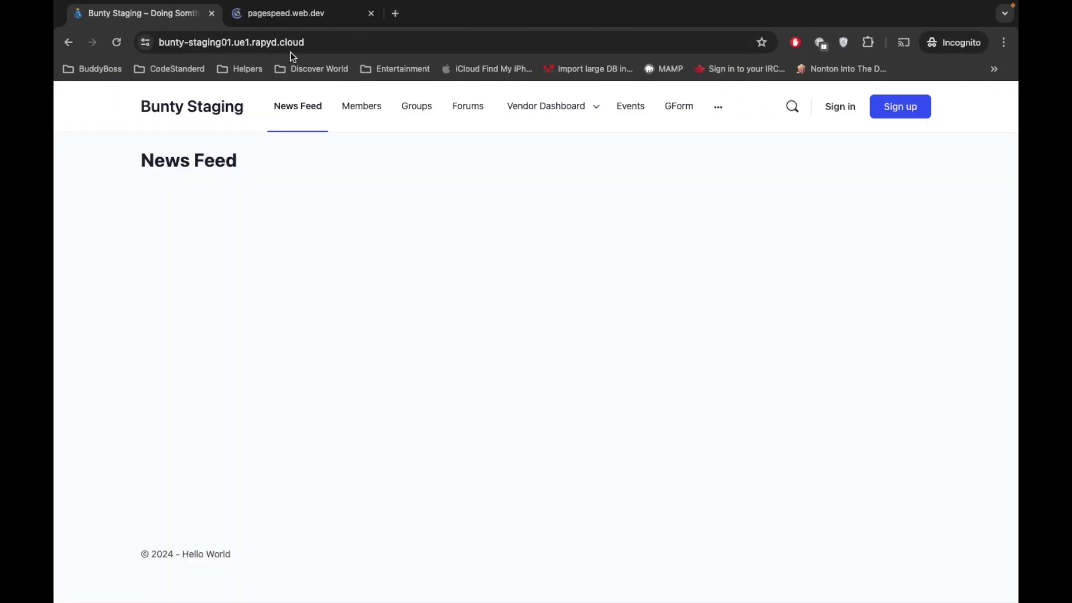
click(323, 39)
key(ctrl+c)
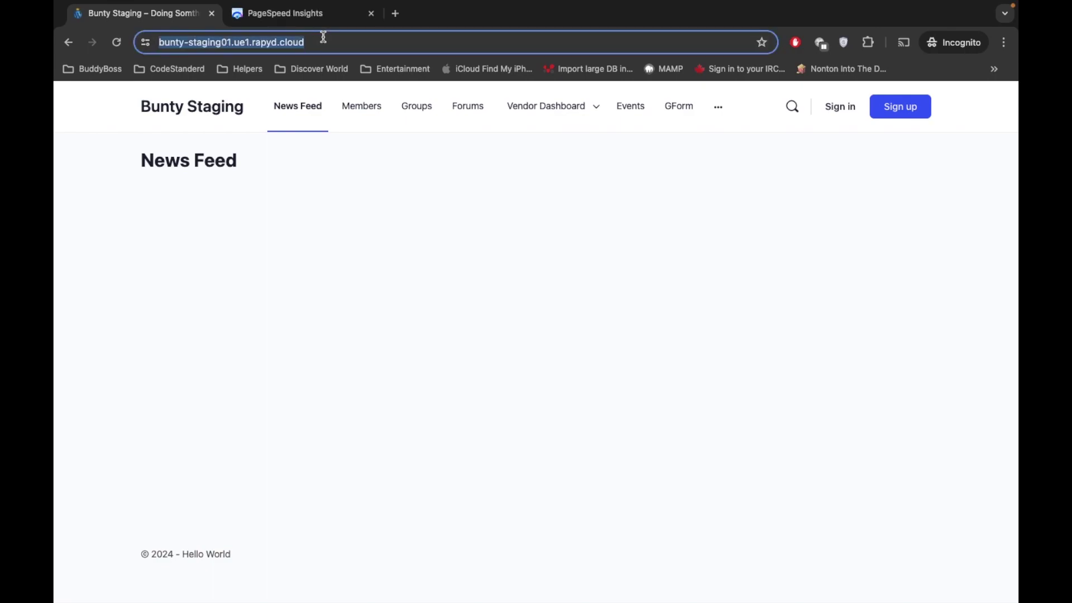
click(286, 16)
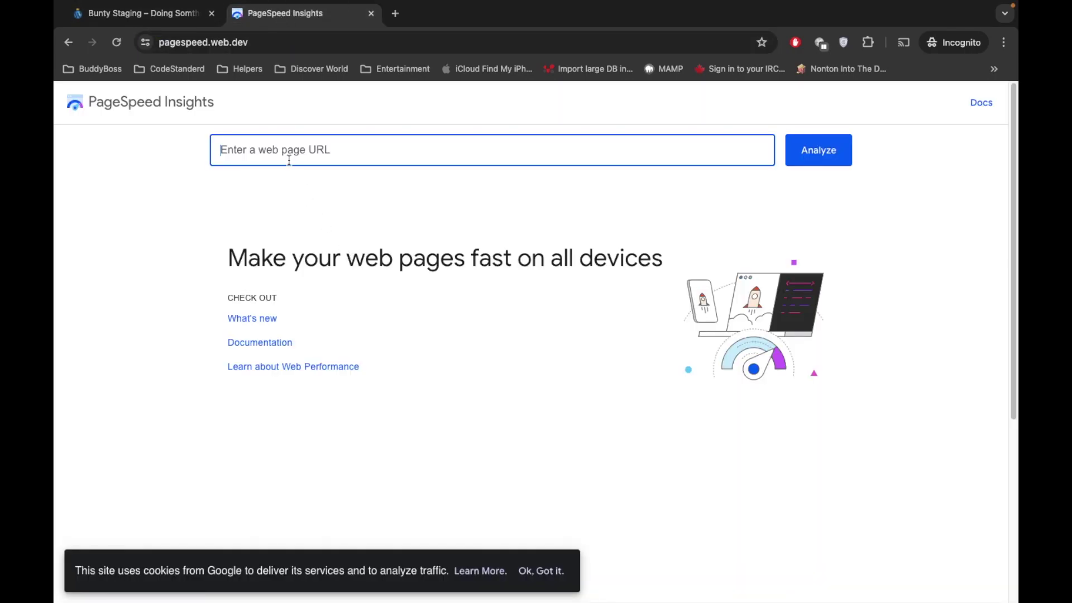
key(ctrl+v)
click(816, 152)
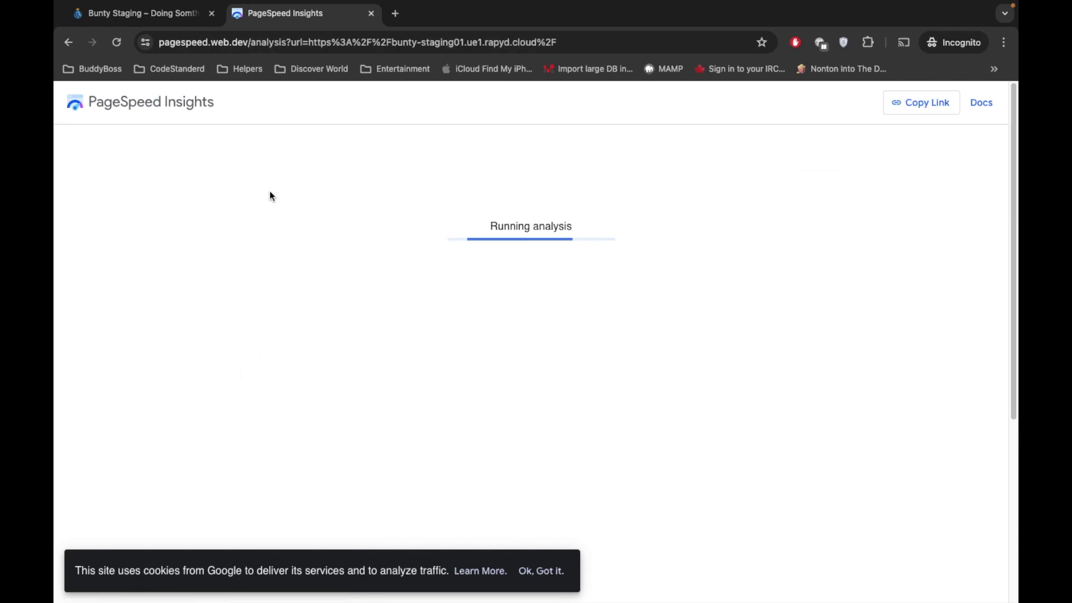
Step: Dismiss the cookie notice and compare mobile (97) and desktop (99) Performance scores
click(541, 570)
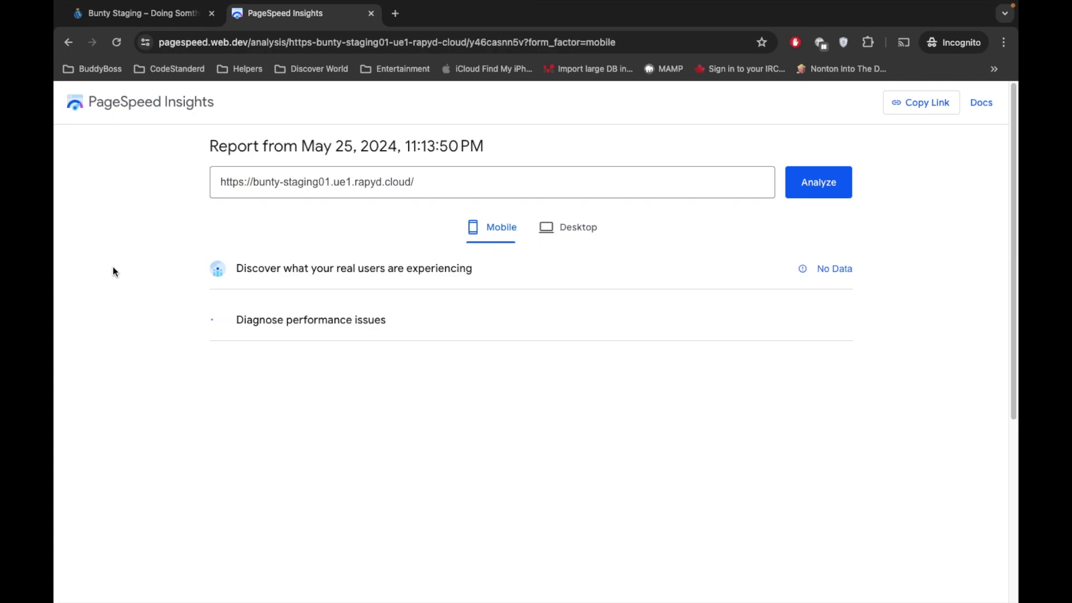
key(XF86MonBrightnessUp)
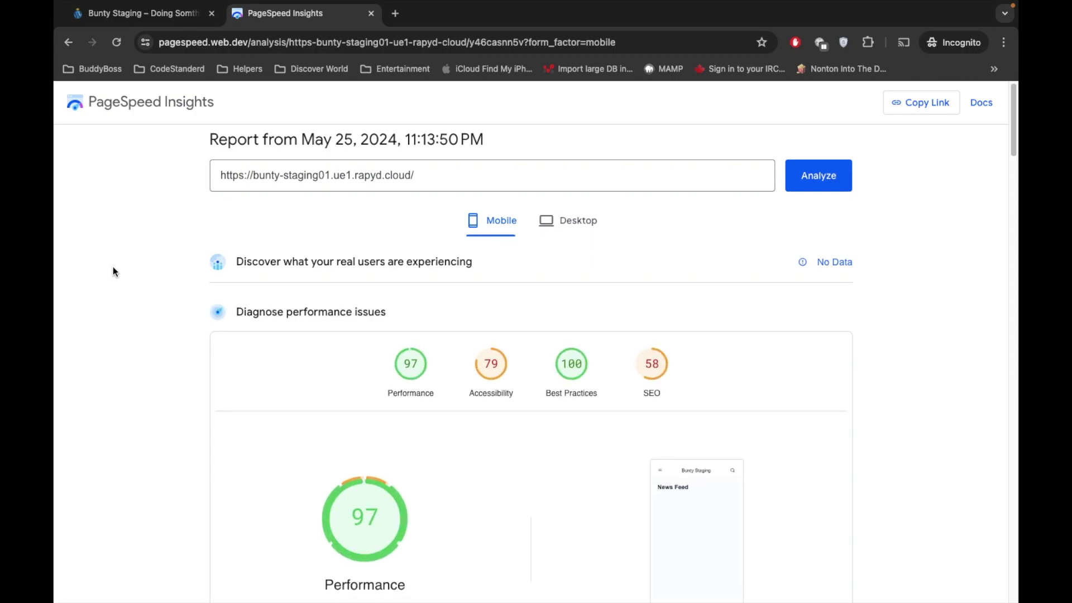
scroll(147, 329, down, 3)
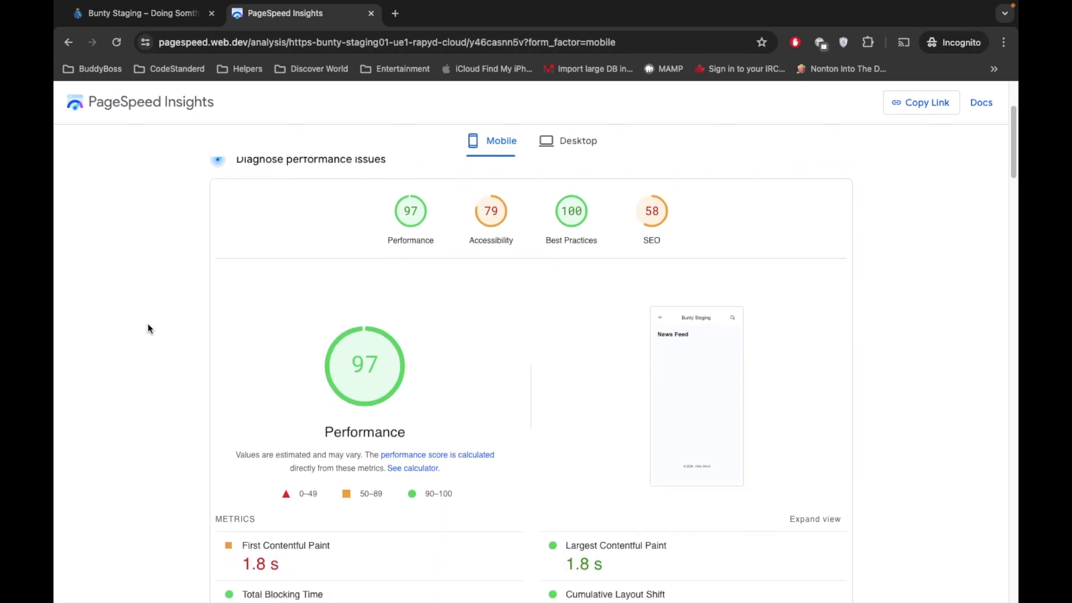
click(581, 139)
scroll(223, 258, down, 1)
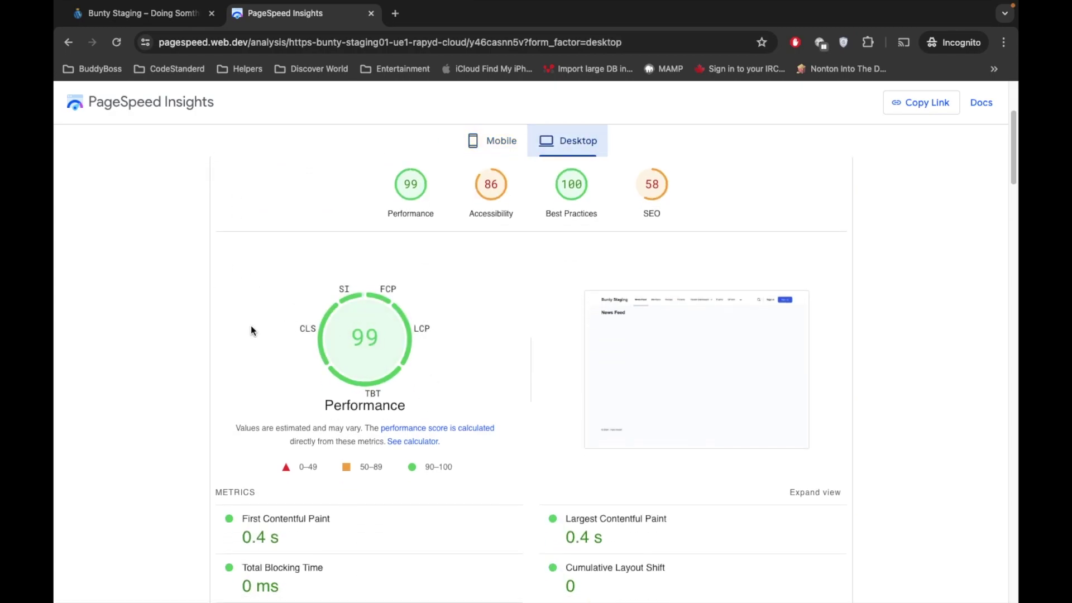
scroll(251, 320, up, 2)
click(483, 140)
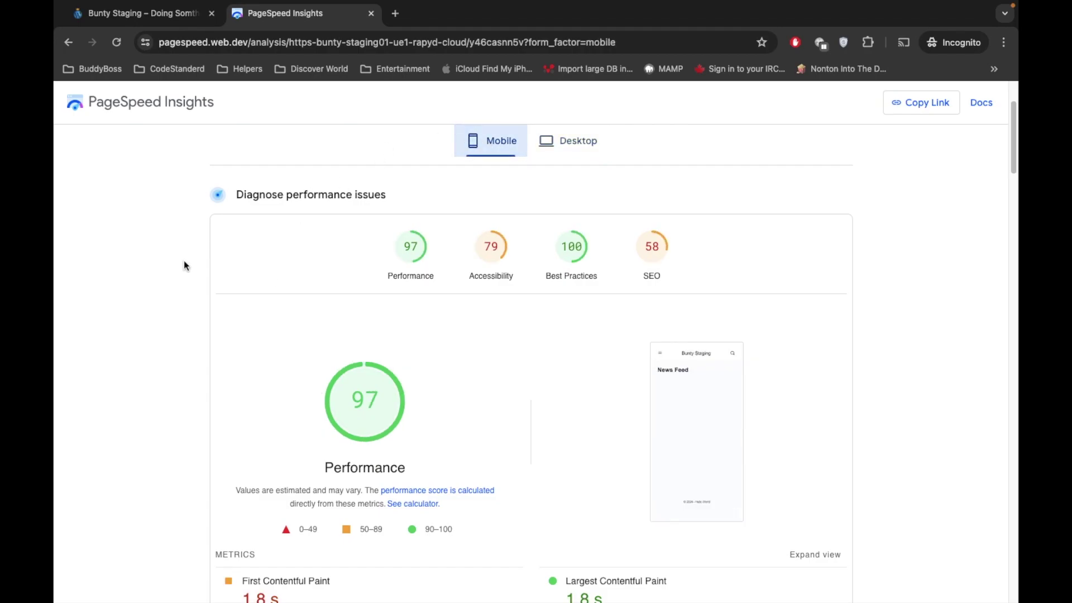
Step: Expand the render-blocking resources diagnostic, which cites 580 ms savings
scroll(194, 316, down, 1)
scroll(156, 373, down, 5)
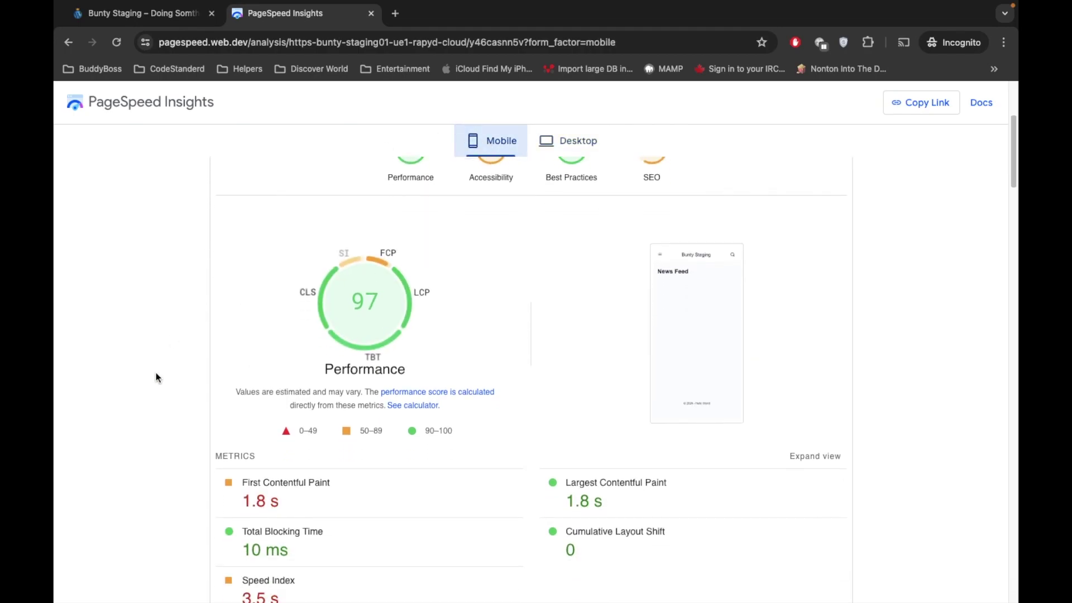
scroll(155, 373, down, 6)
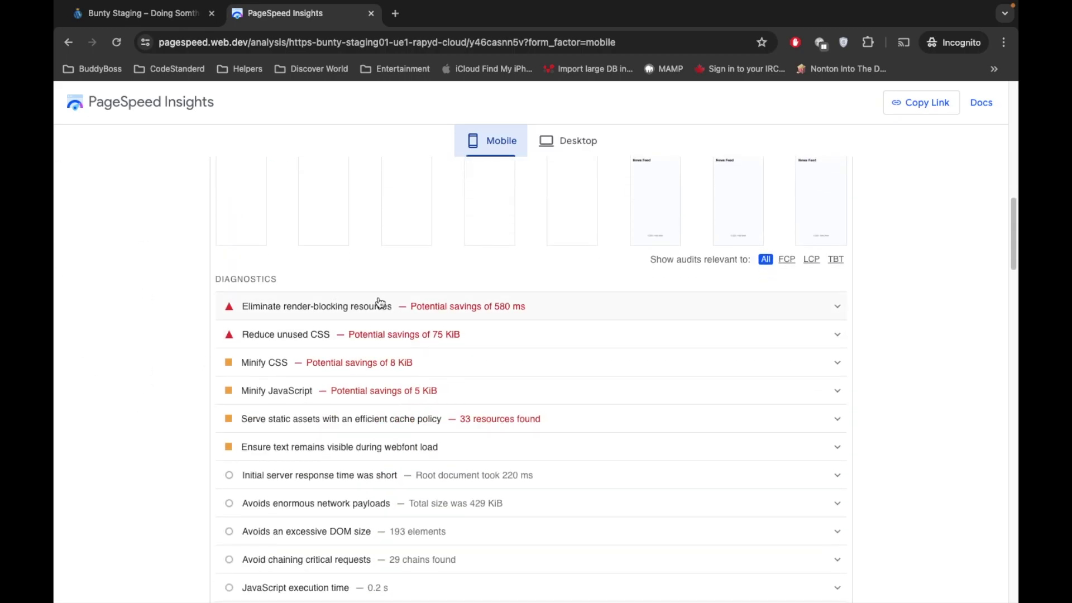
click(581, 306)
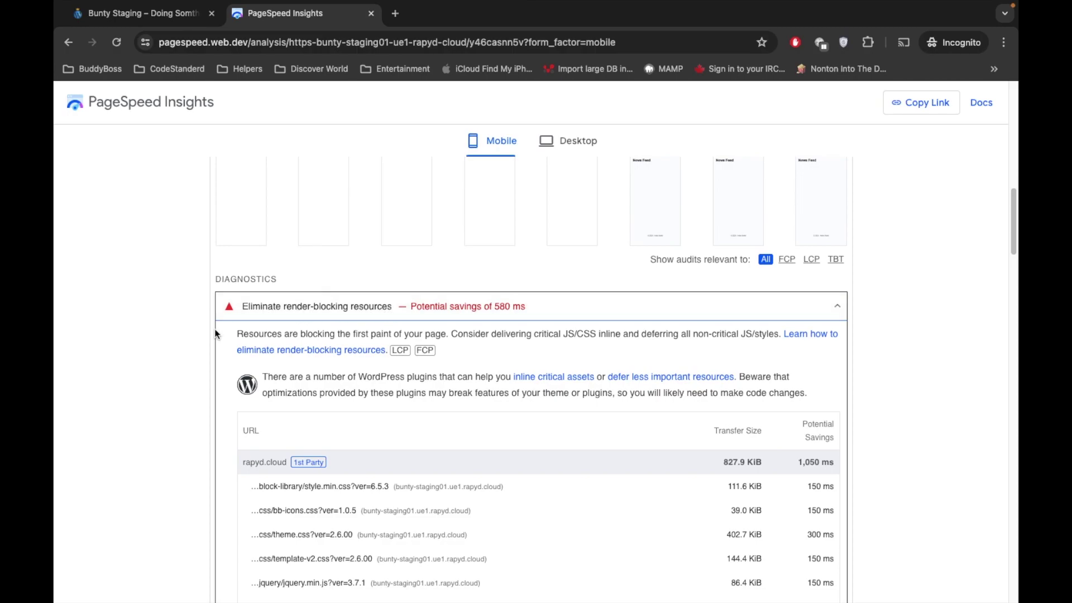
Step: Review the listed render-blocking CSS and JS files, then go to the WordPress admin window
scroll(216, 334, down, 5)
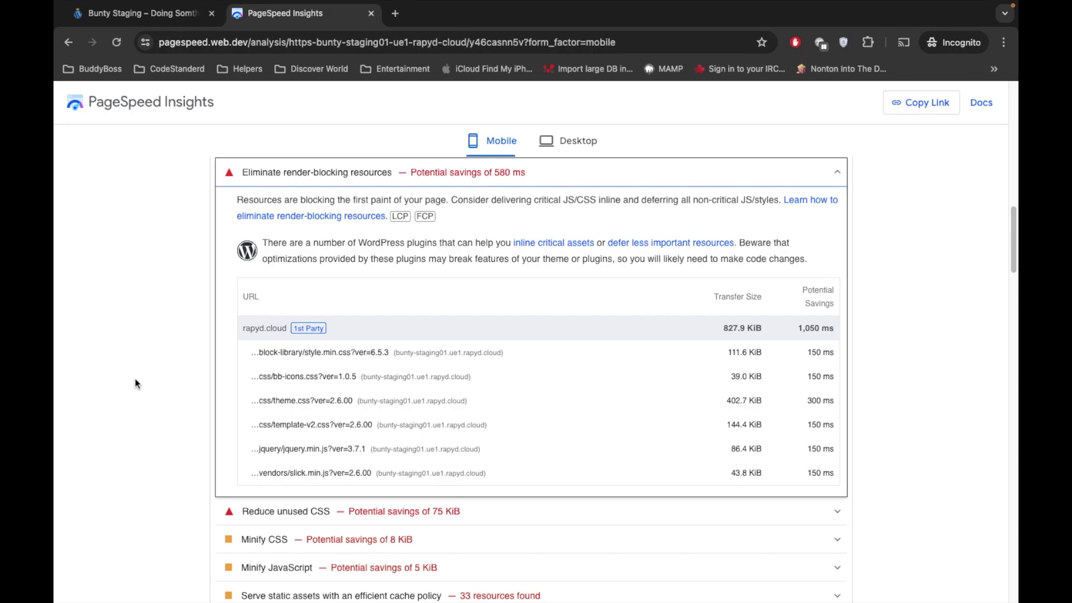
scroll(127, 354, up, 1)
scroll(117, 315, down, 1)
scroll(148, 283, down, 1)
scroll(147, 283, down, 2)
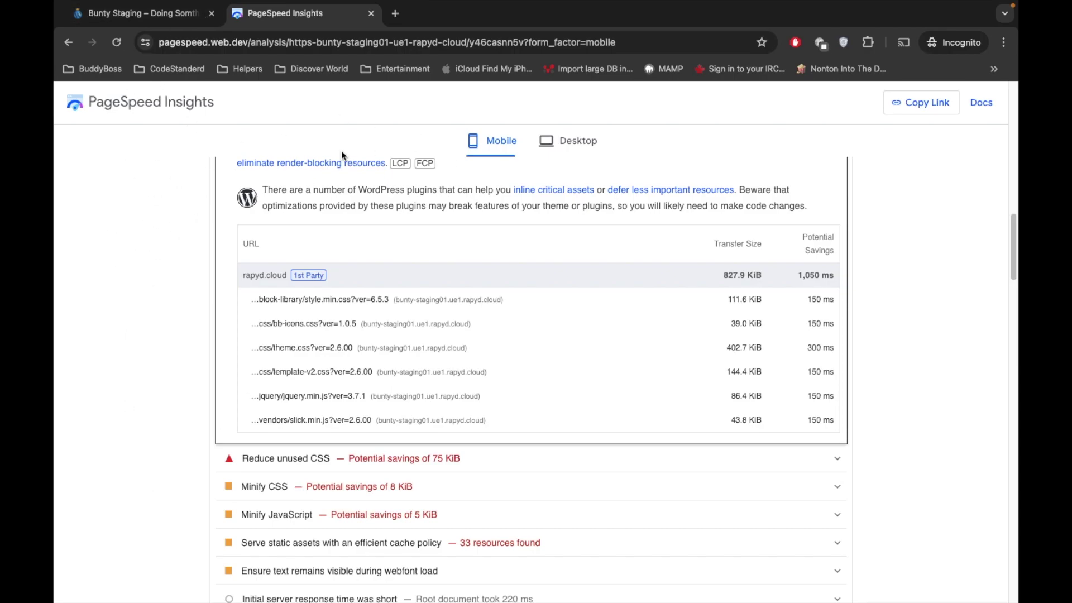
scroll(186, 323, up, 1)
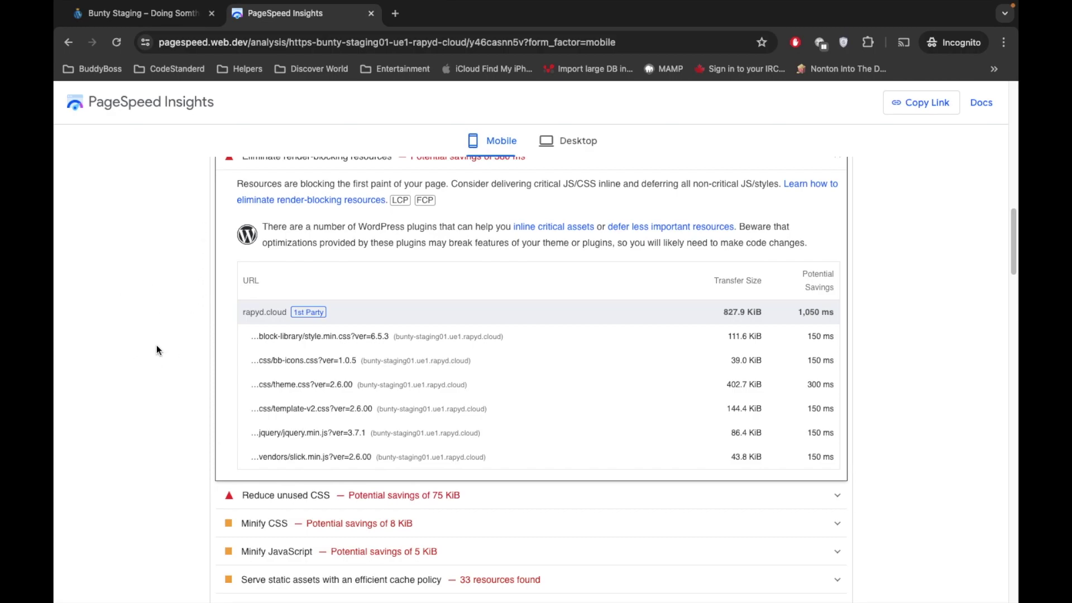
key(ctrl+Left)
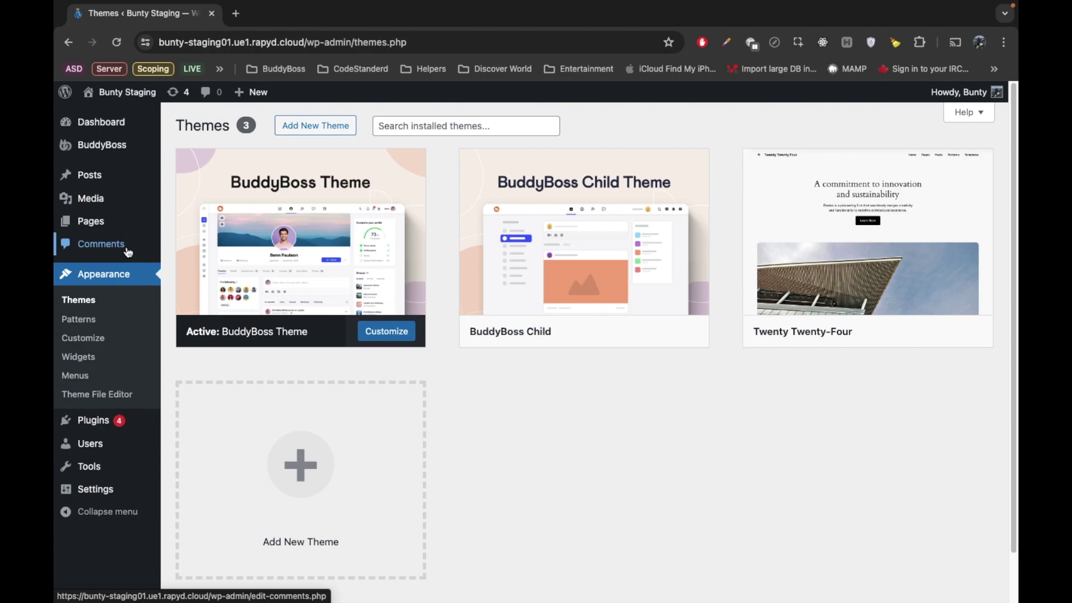
Step: Search for, install and activate the Jetpack Boost plugin
mouse_move(80, 432)
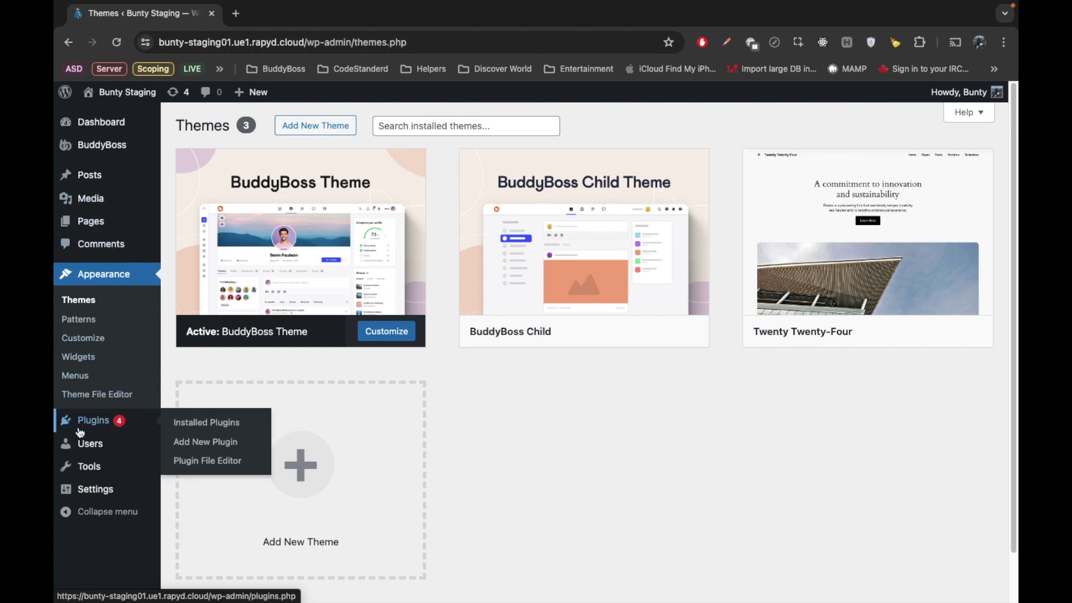
click(195, 442)
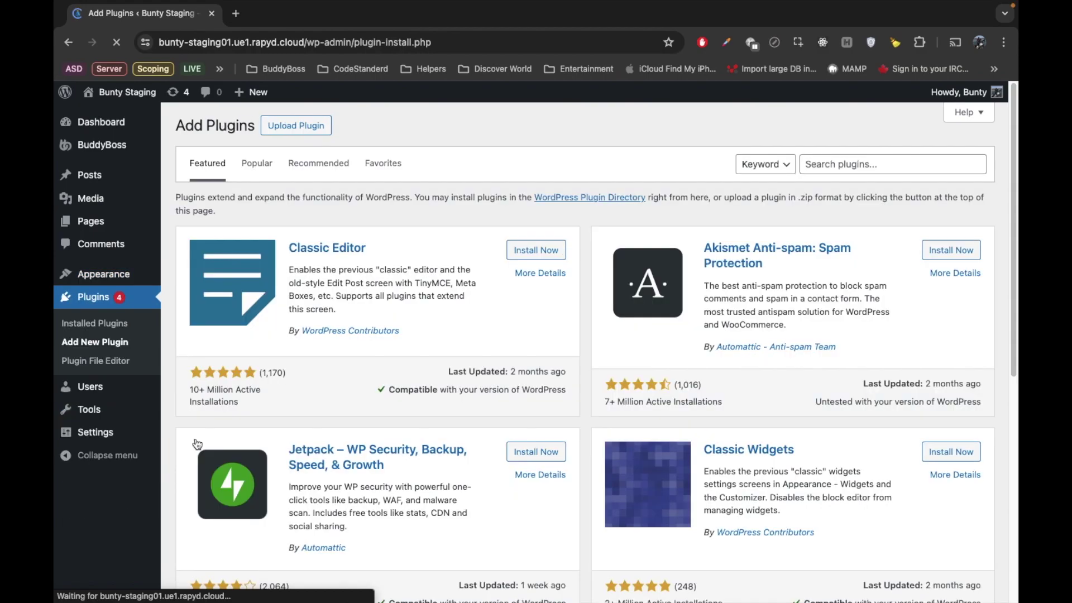
click(829, 155)
text(Jetpack )
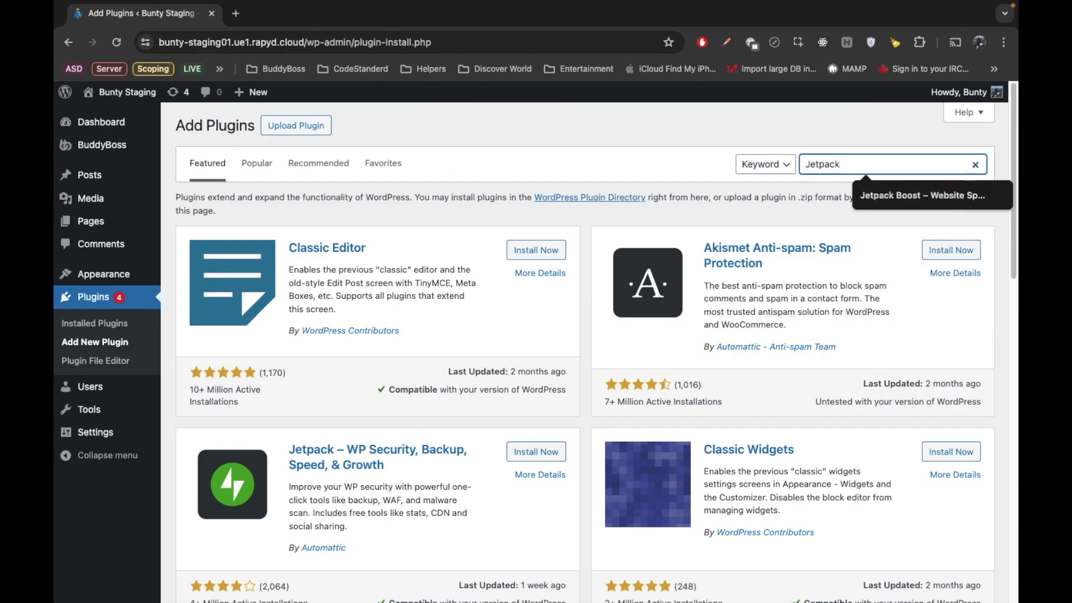
text(Boost)
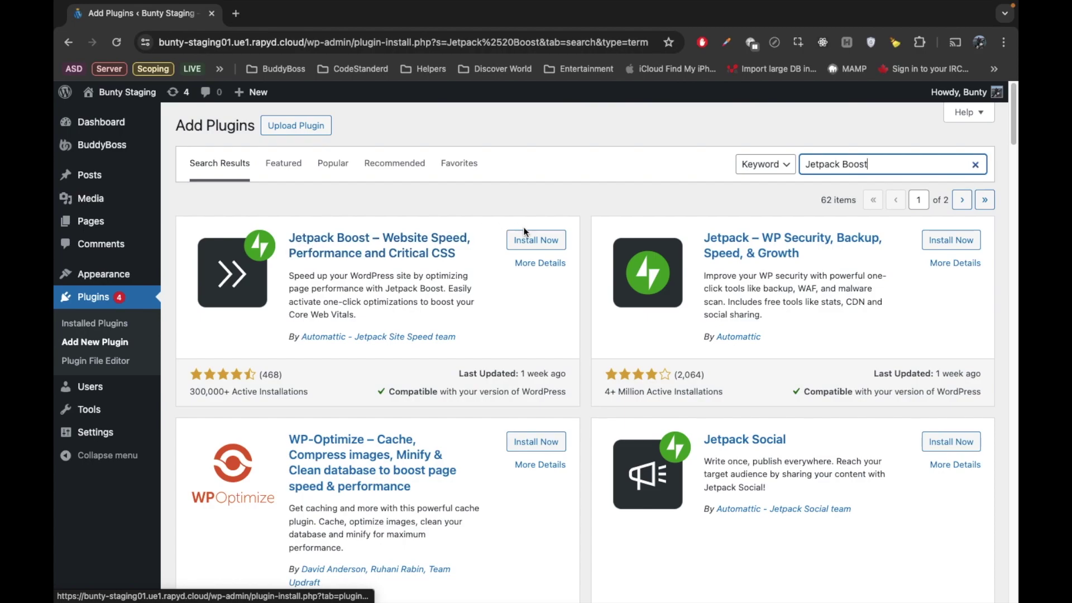
click(525, 242)
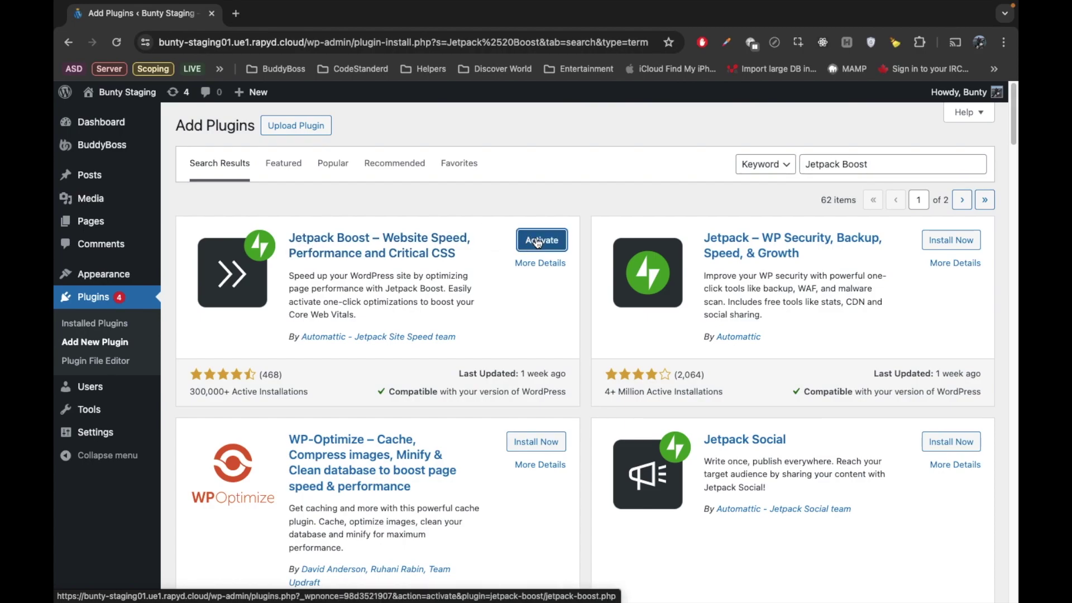
click(538, 241)
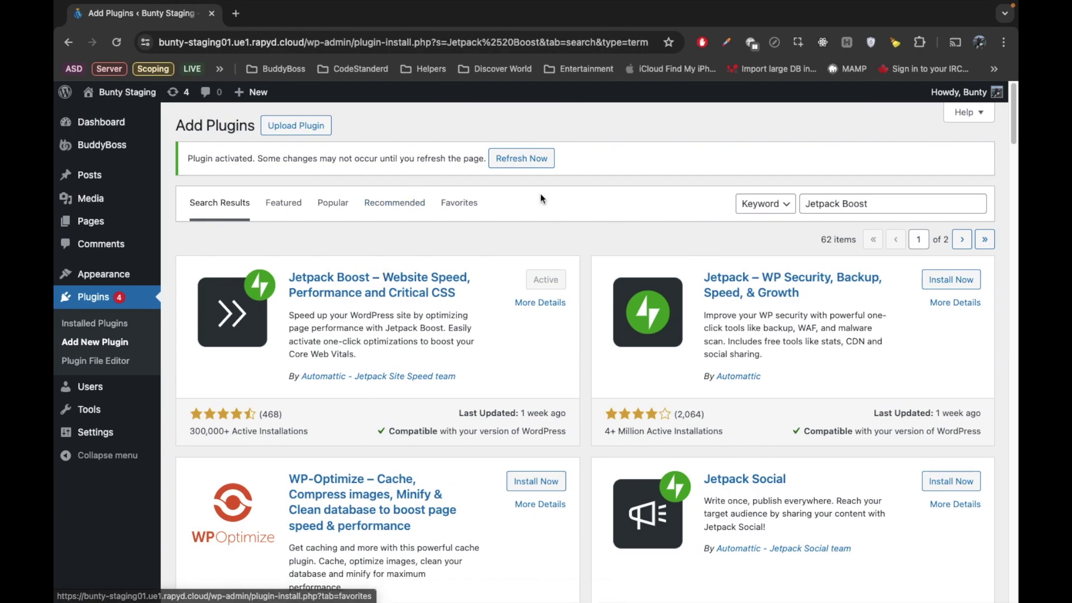
click(521, 158)
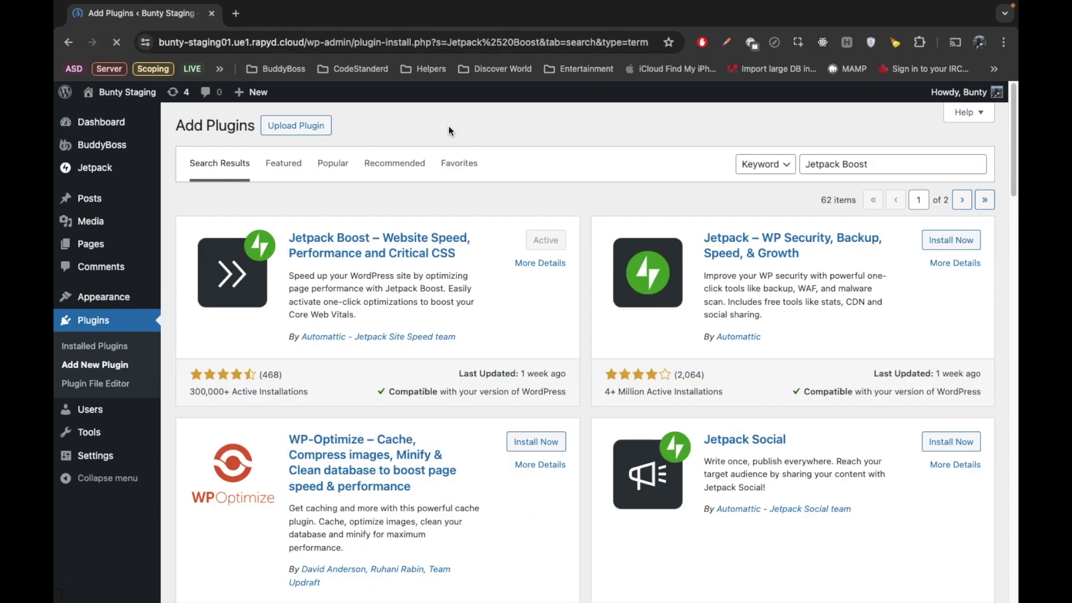
Step: Open the Jetpack Boost settings page and choose the free plan
mouse_move(105, 171)
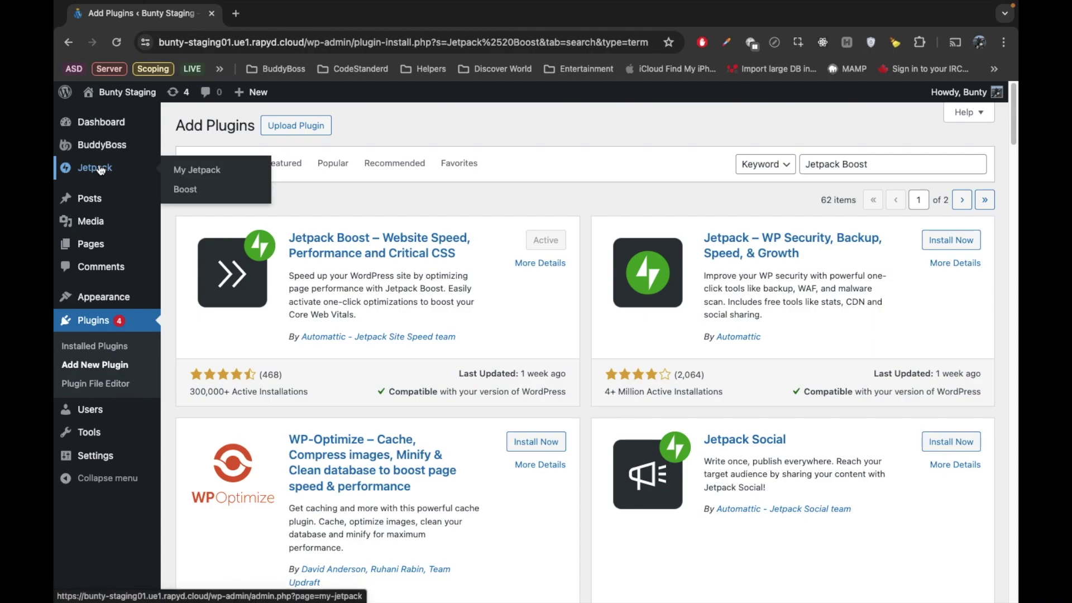
click(192, 193)
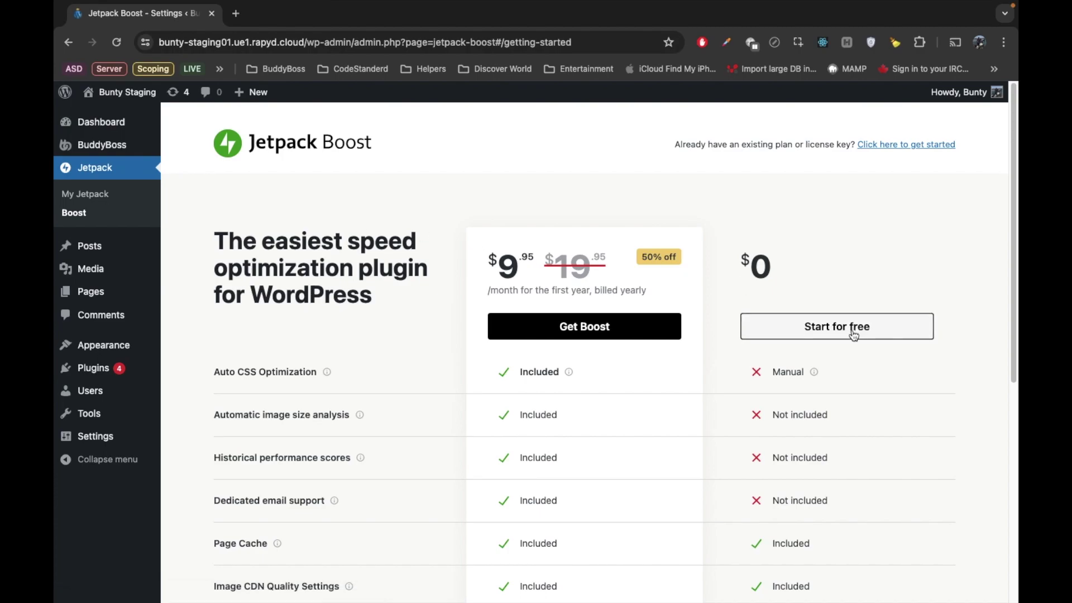
click(826, 335)
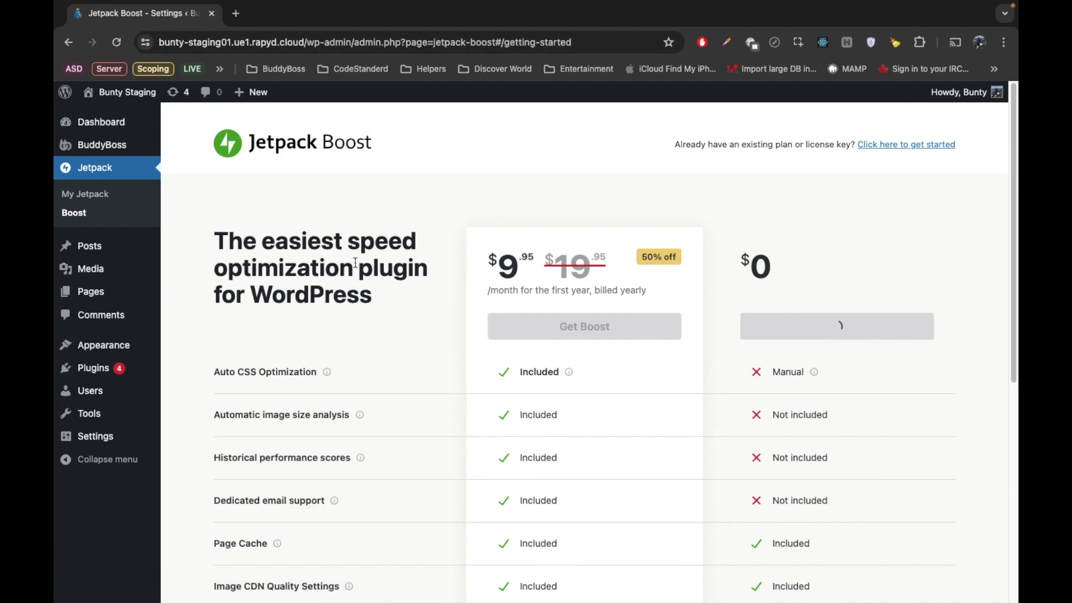
key(ctrl+Right)
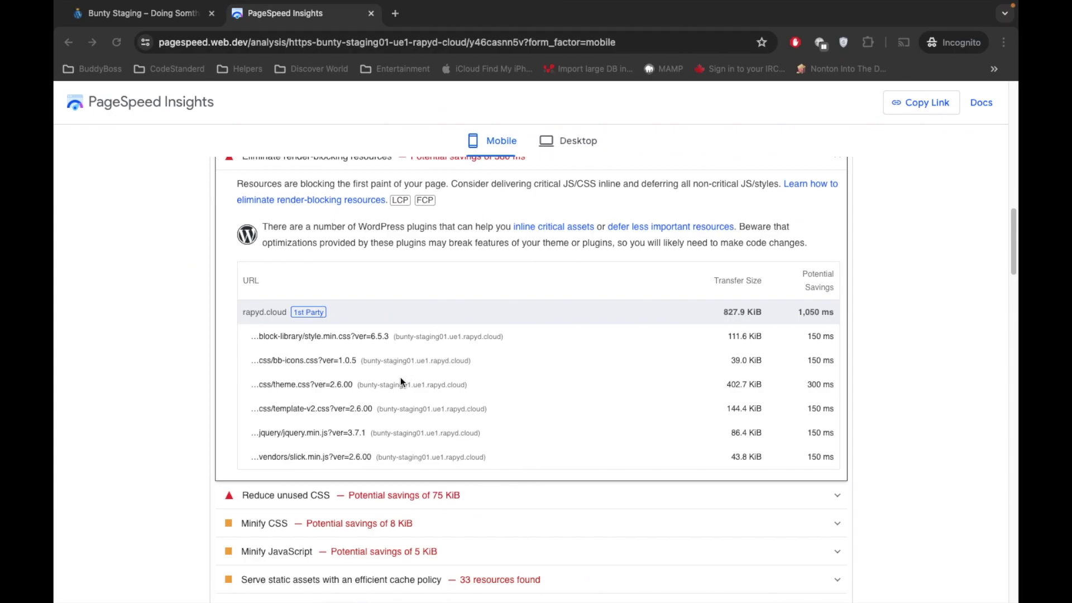
Step: Check the PageSpeed mobile score of 97, then return to the Jetpack Boost dashboard
scroll(402, 376, up, 5)
scroll(434, 352, up, 10)
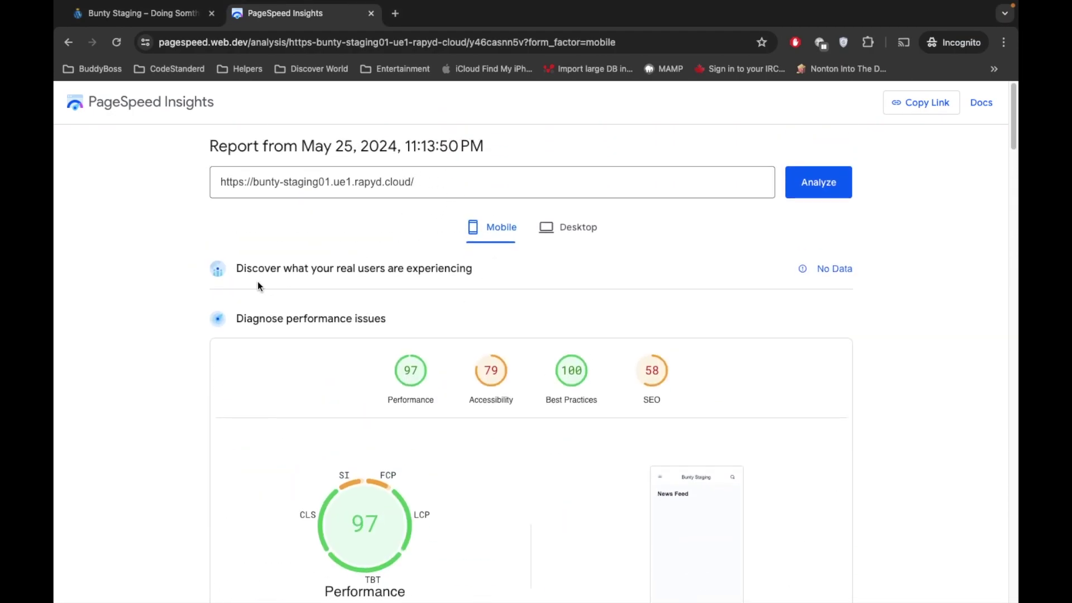
key(ctrl+Left)
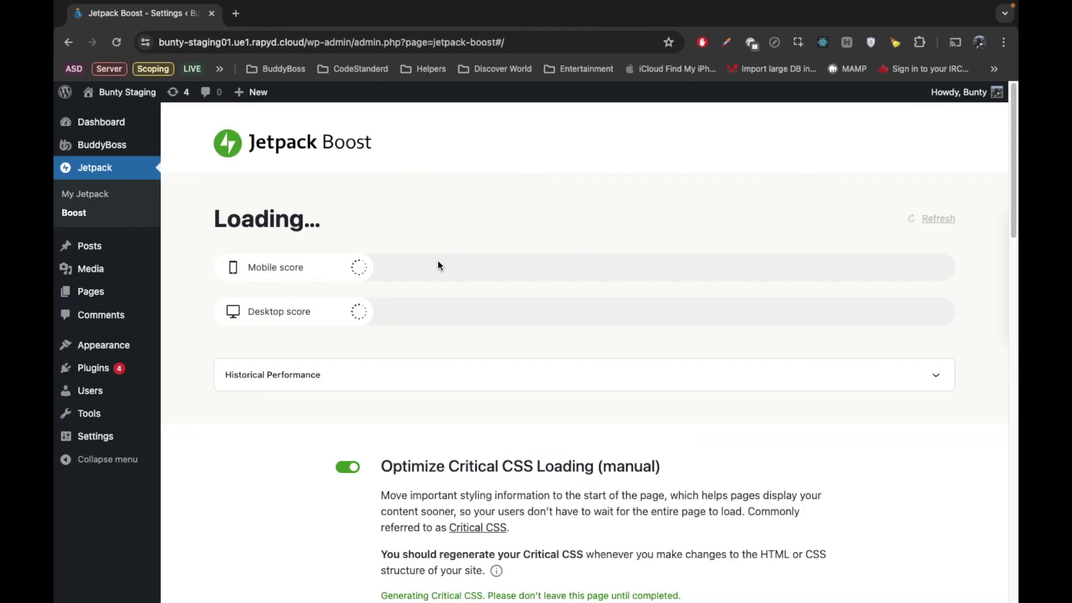
Step: Follow the Critical CSS generation progress past about 40%, then go back to the PageSpeed report
scroll(387, 269, down, 2)
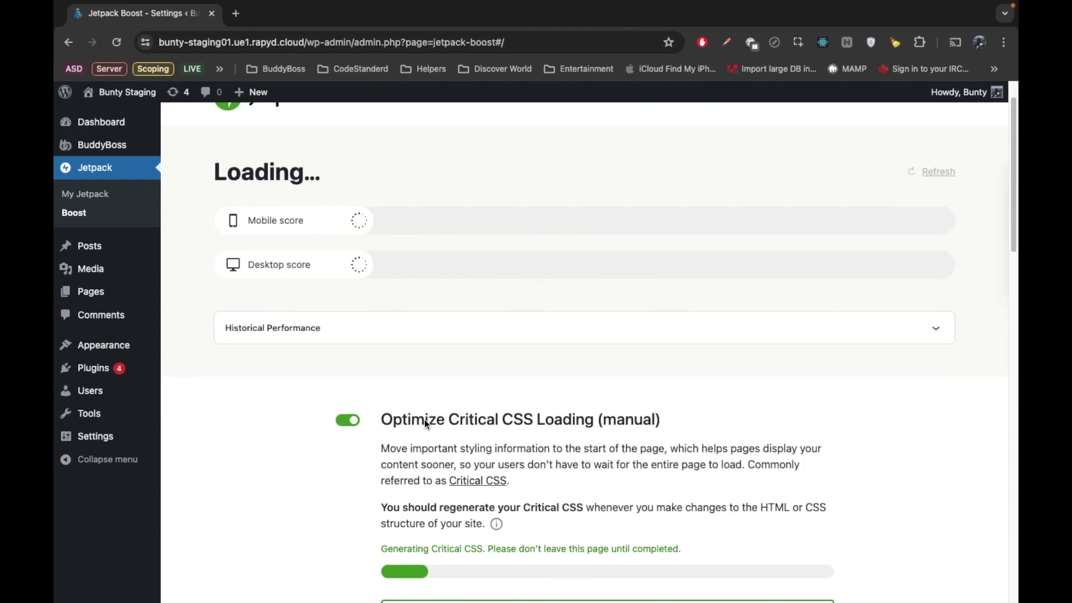
scroll(341, 400, down, 1)
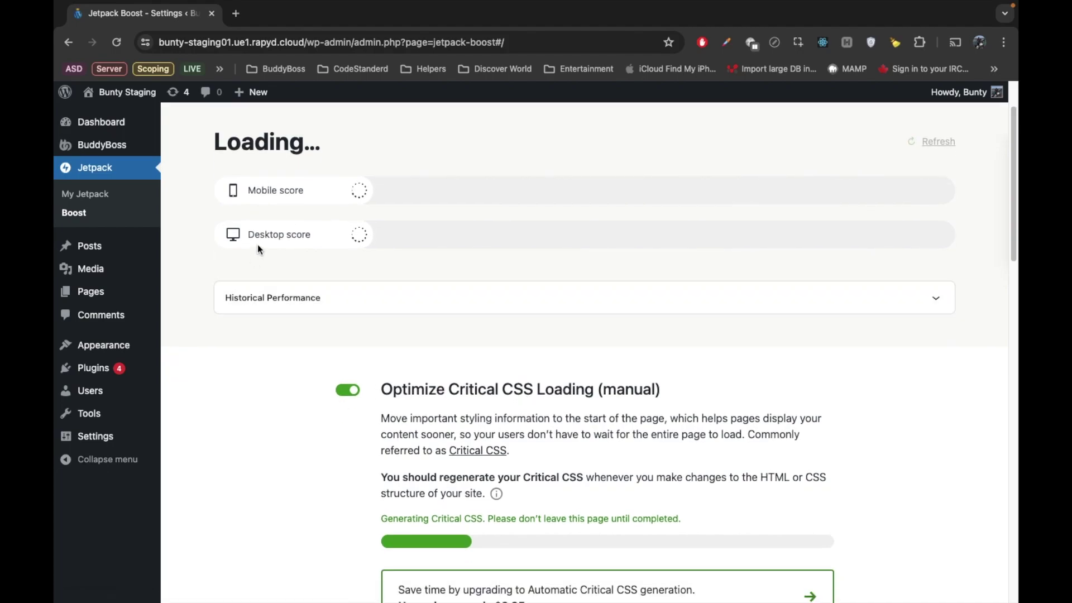
scroll(390, 380, down, 2)
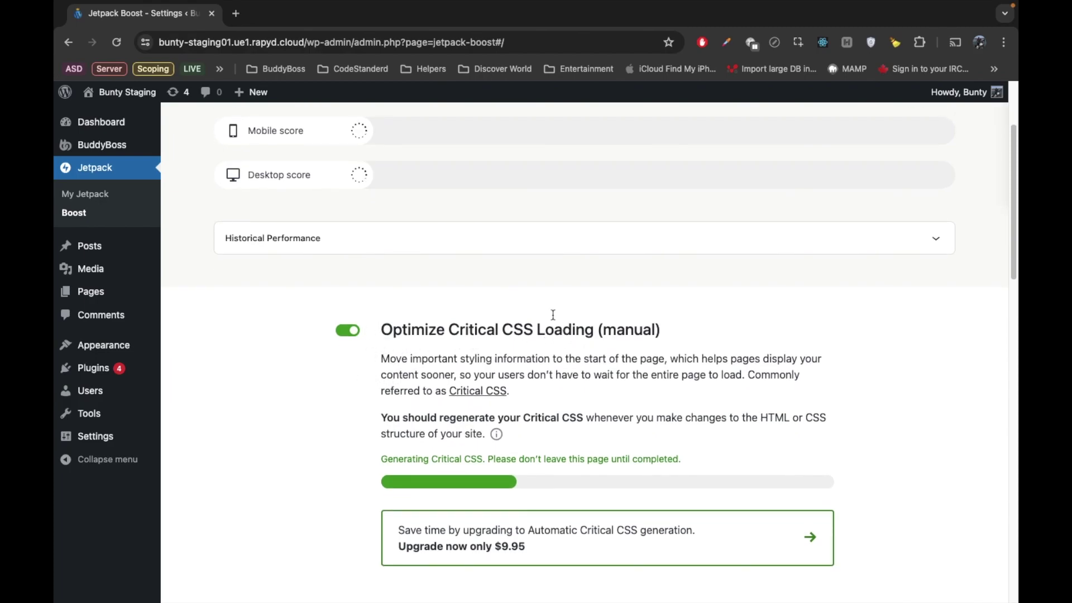
scroll(289, 371, down, 2)
scroll(291, 371, up, 4)
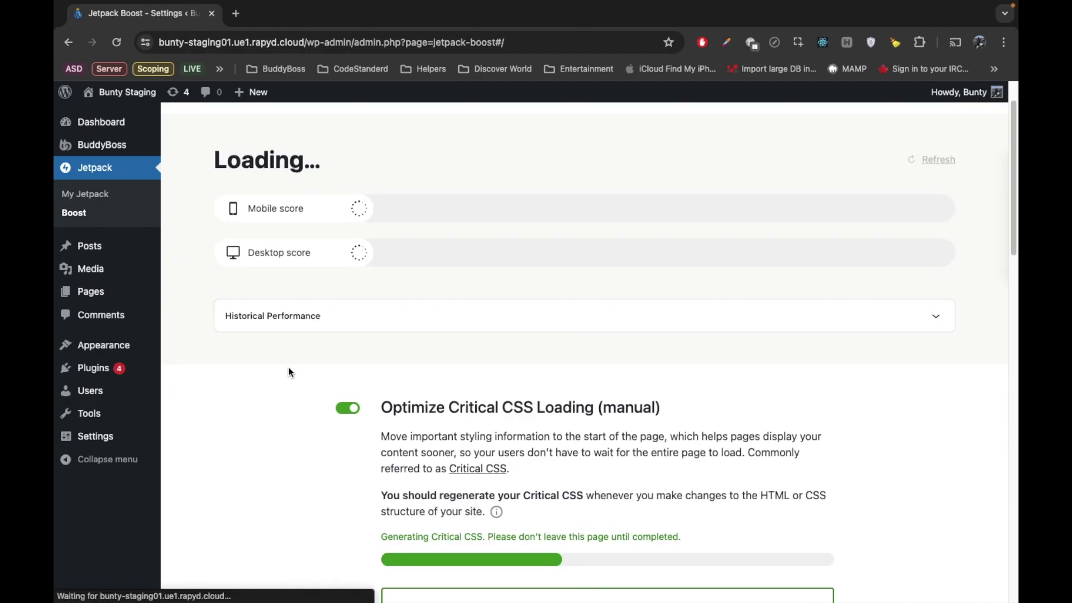
scroll(289, 371, down, 3)
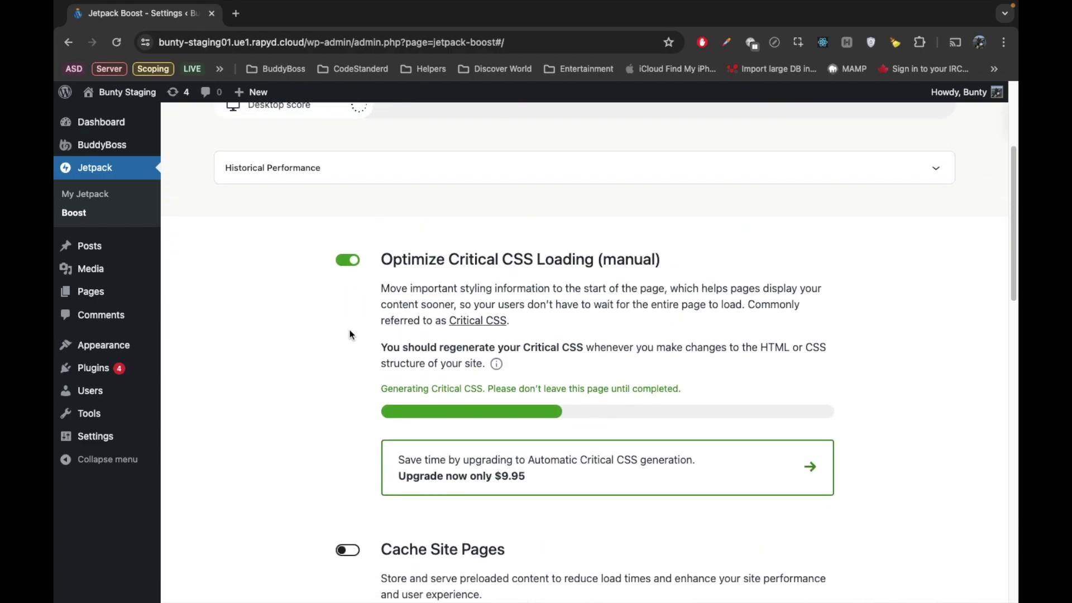
key(ctrl+Right)
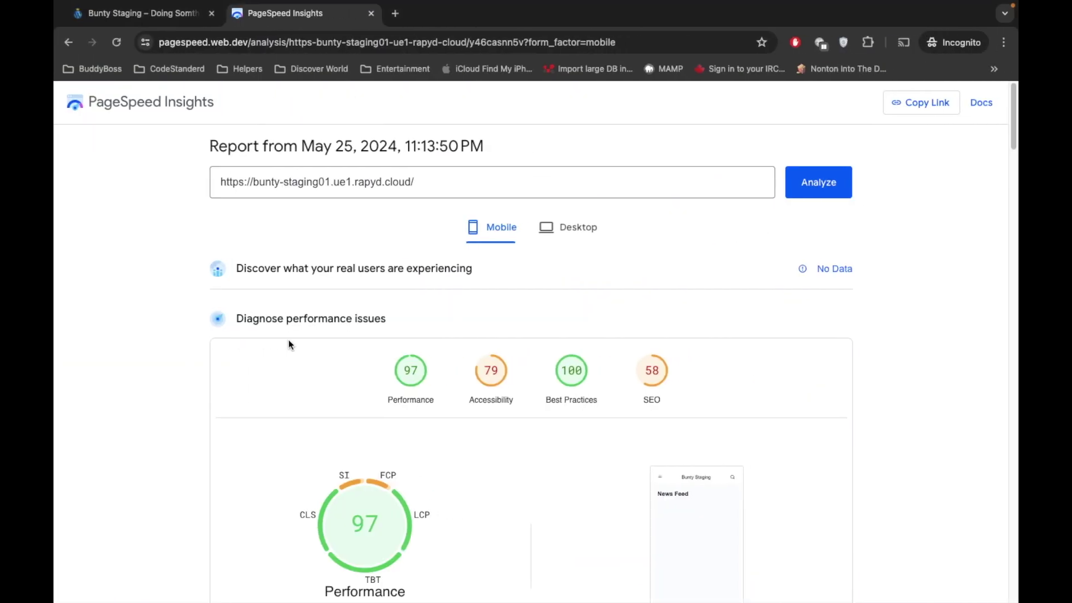
Step: Scroll through the PageSpeed mobile report (Performance 97) and its 580 ms render-blocking diagnostic
scroll(263, 354, down, 1)
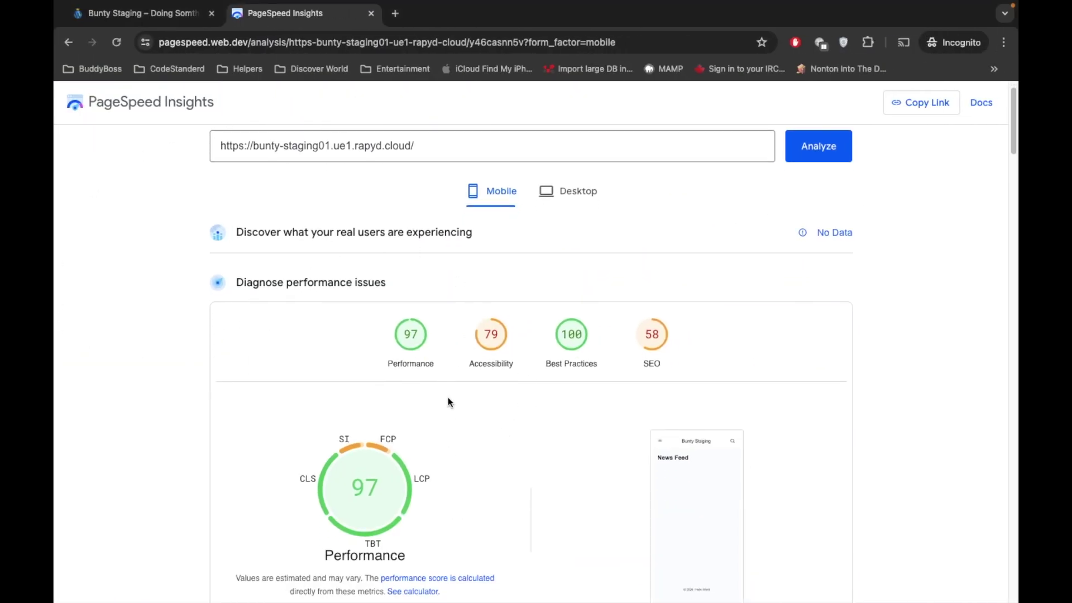
scroll(323, 132, up, 1)
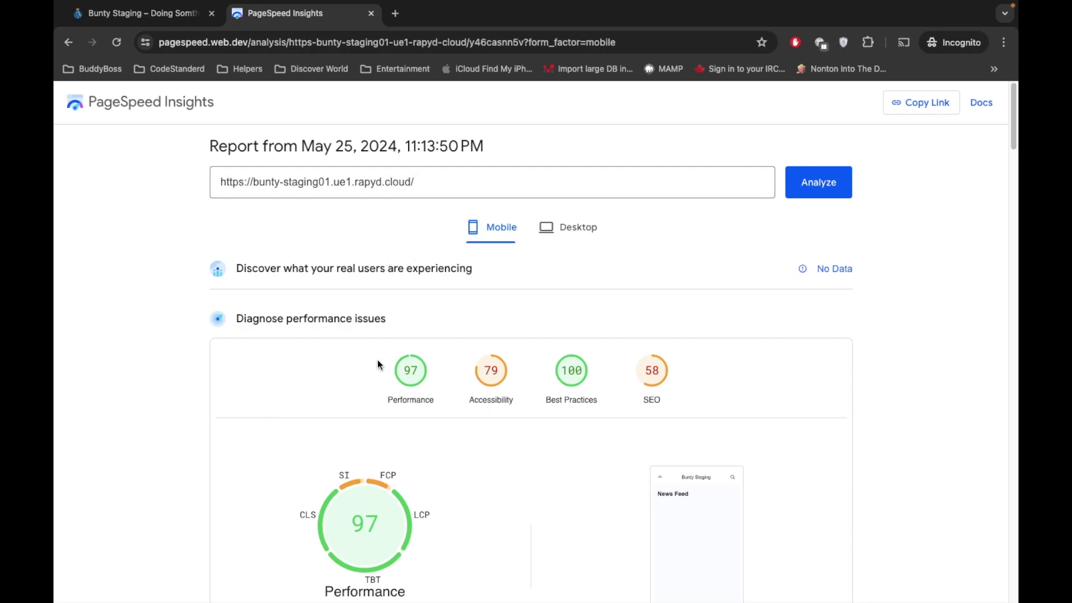
scroll(377, 361, down, 15)
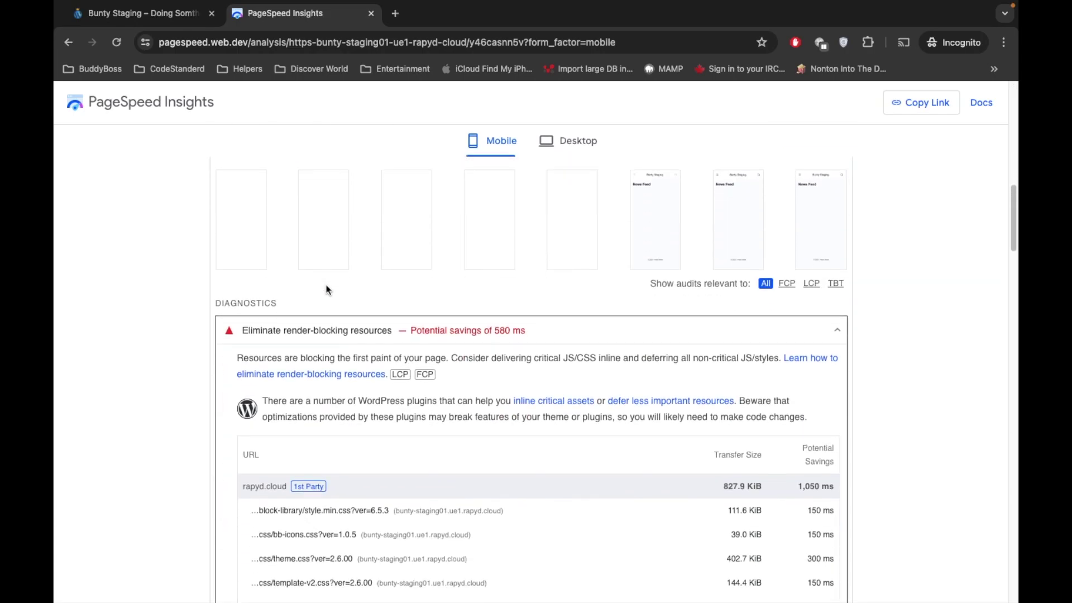
scroll(327, 289, down, 3)
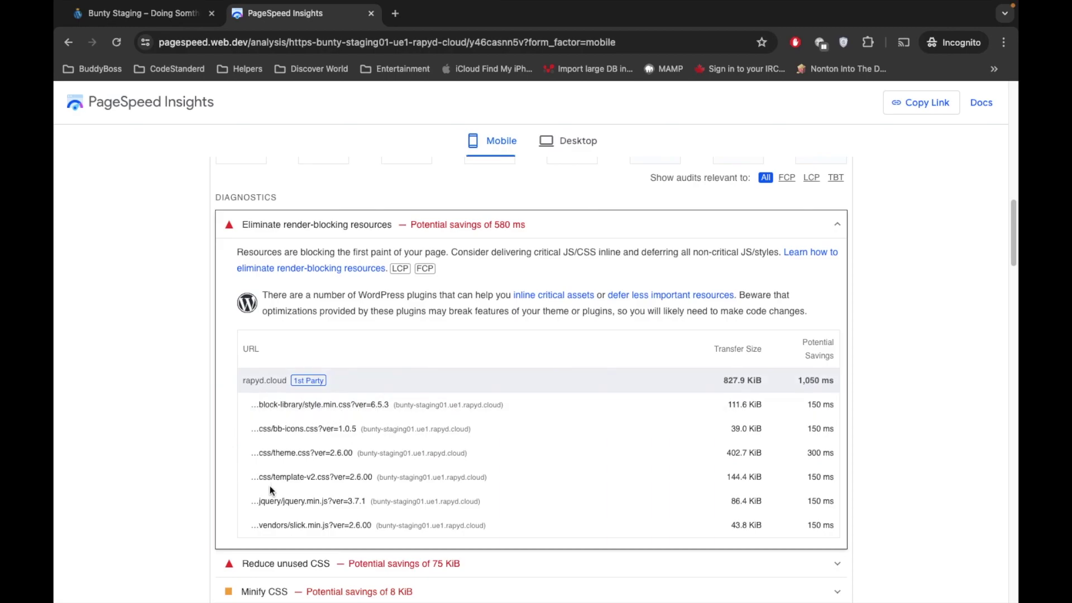
scroll(240, 330, down, 2)
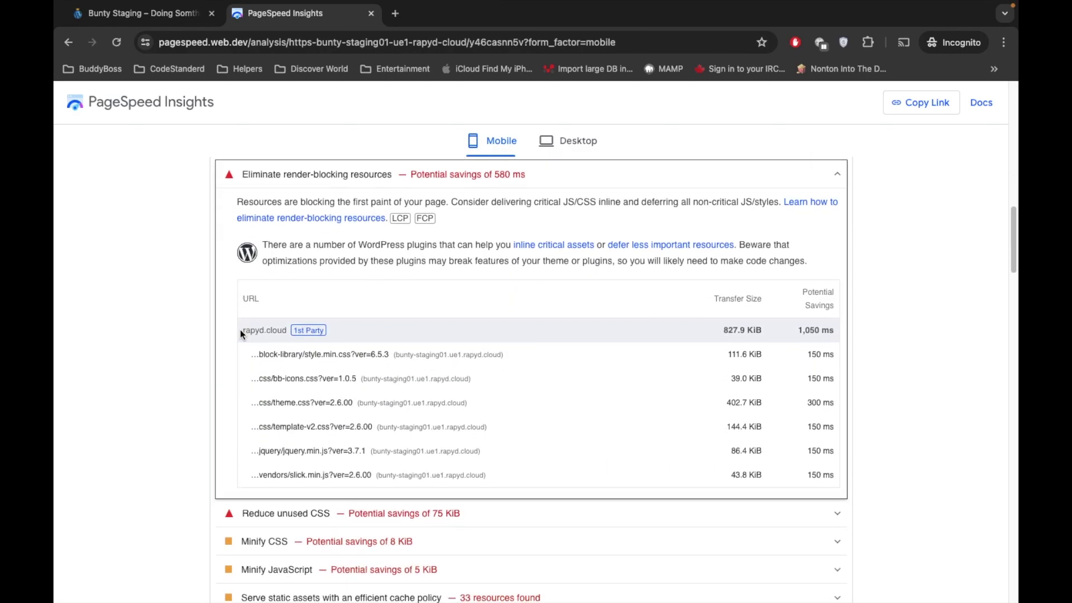
scroll(240, 329, up, 15)
scroll(240, 330, up, 5)
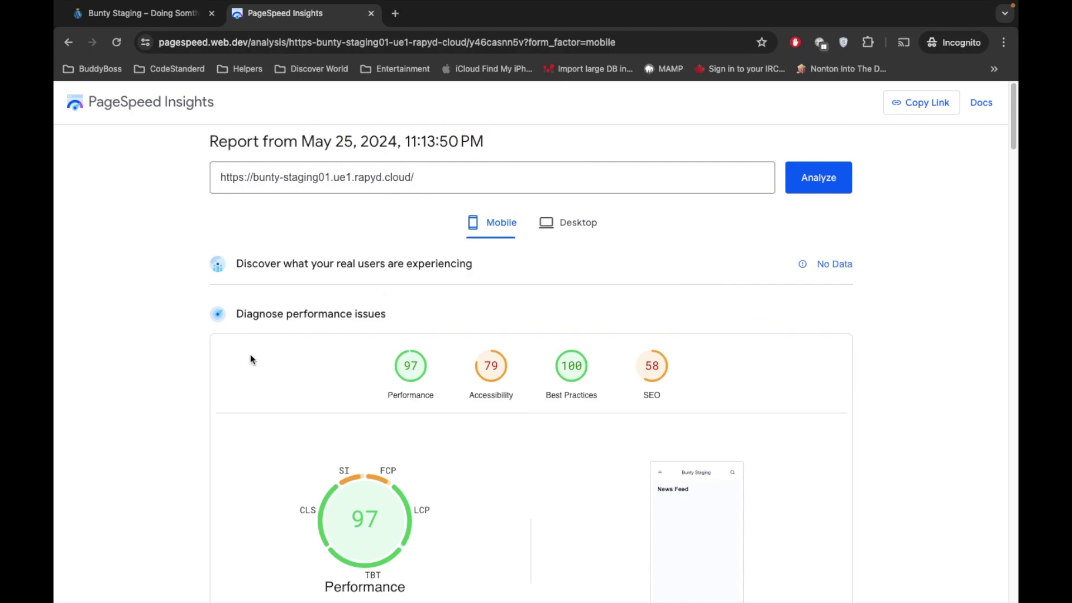
scroll(158, 358, down, 5)
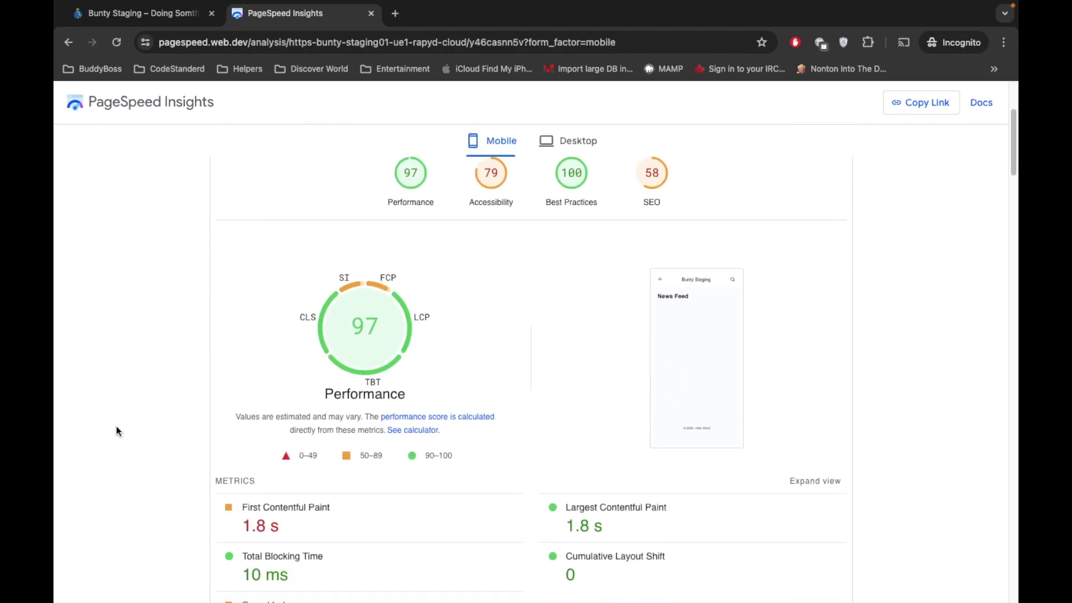
scroll(117, 429, down, 1)
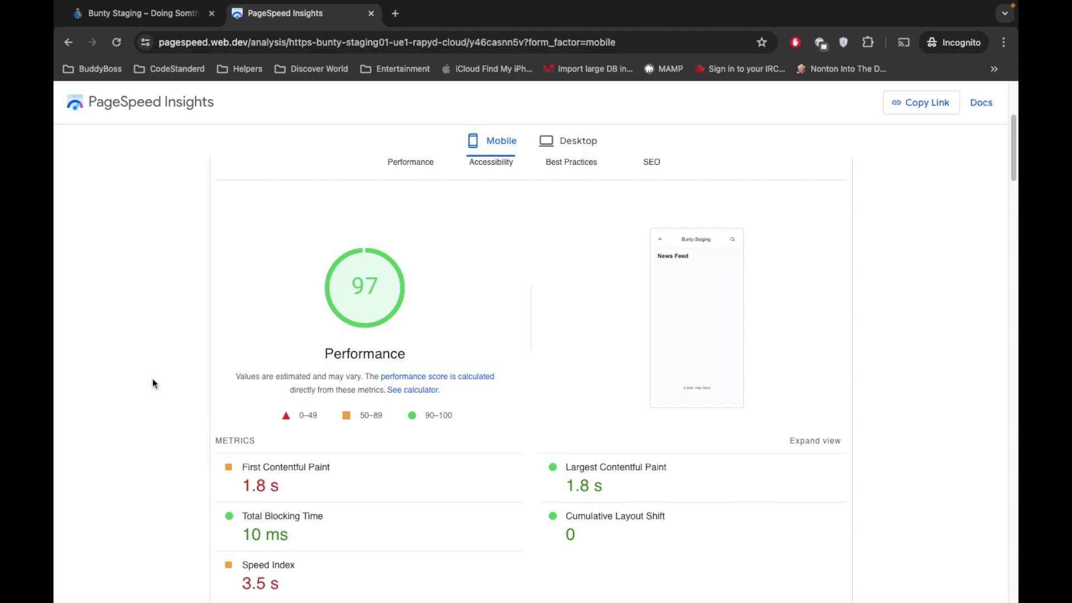
scroll(152, 384, down, 1)
scroll(152, 384, up, 2)
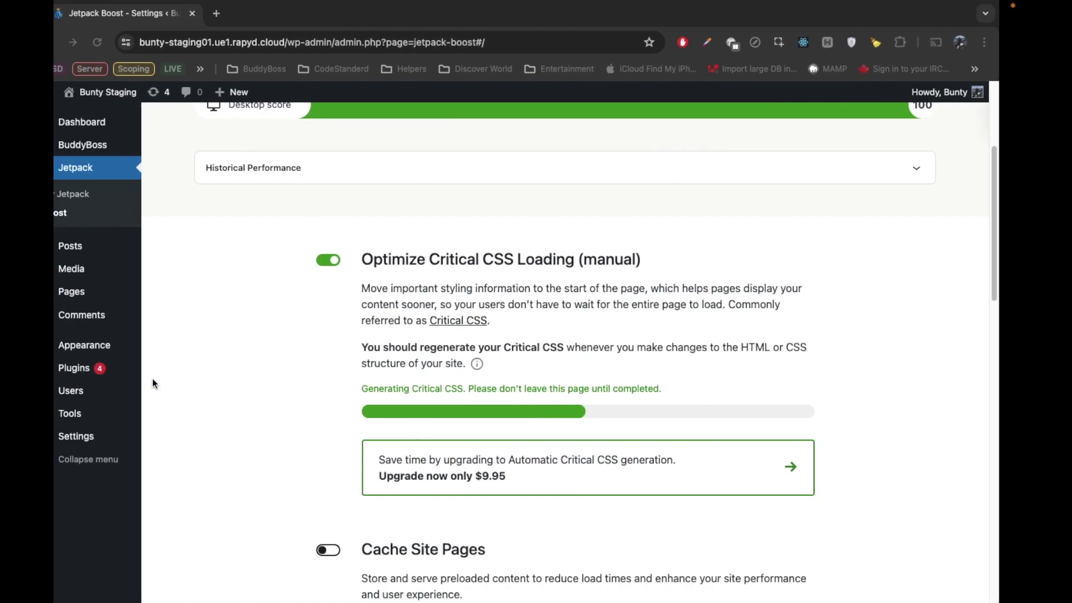
Step: Compare Jetpack Boost's score (mobile 98, desktop 100) with PageSpeed's 97 while Critical CSS generates
scroll(304, 325, up, 3)
scroll(298, 363, down, 5)
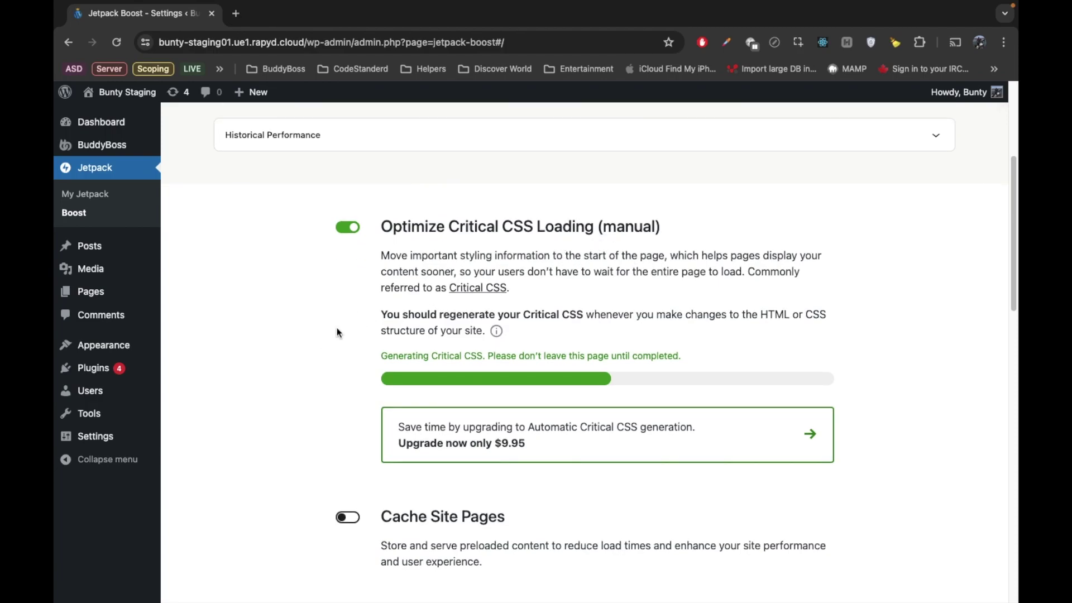
scroll(337, 329, up, 2)
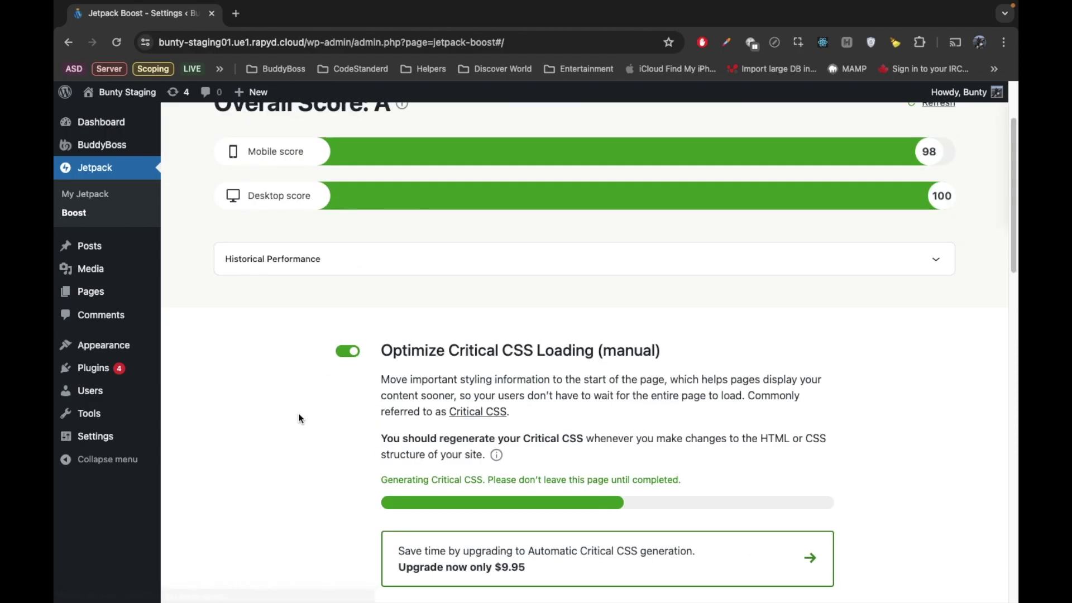
scroll(299, 417, down, 2)
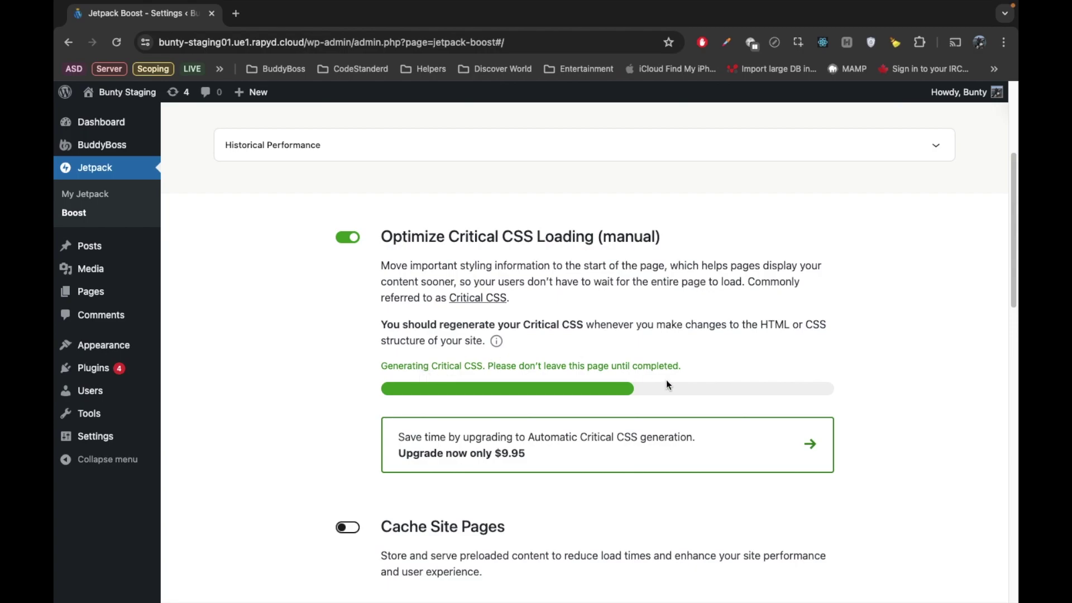
scroll(672, 393, up, 2)
scroll(673, 396, down, 2)
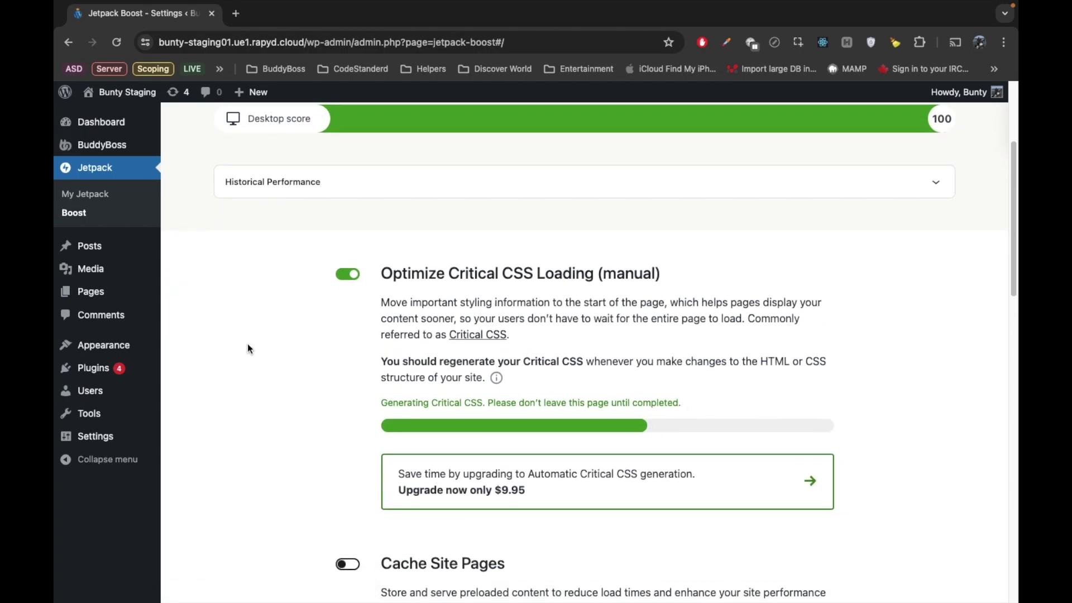
scroll(277, 350, up, 2)
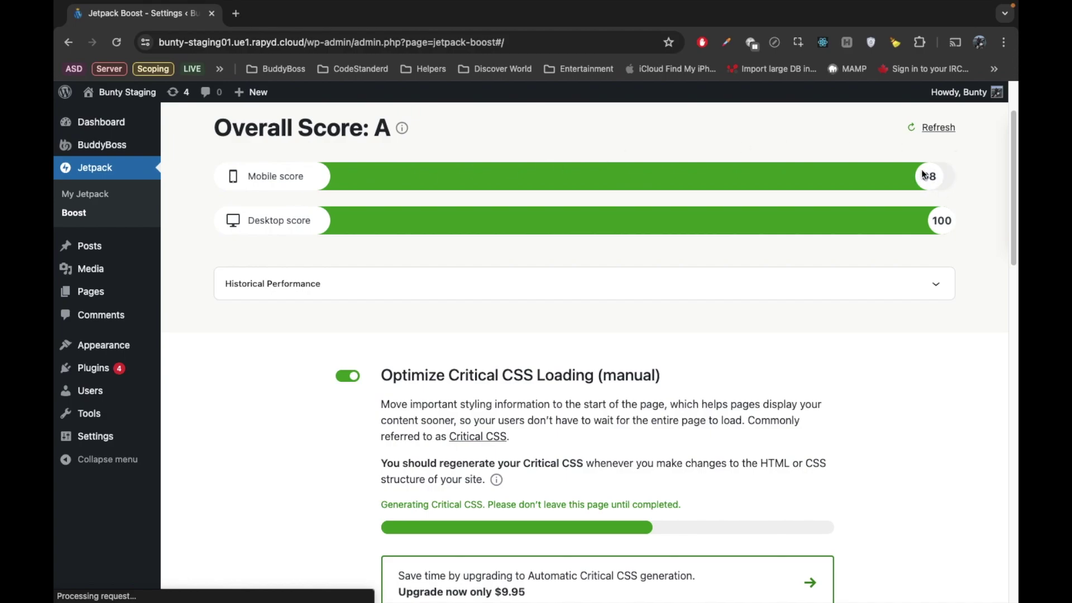
key(ctrl+Right)
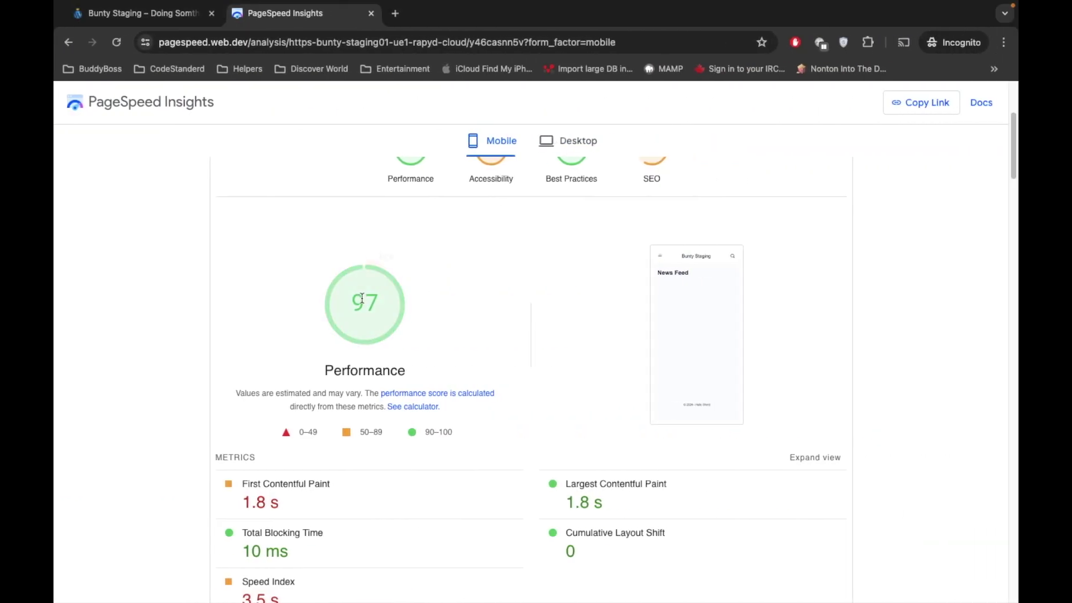
key(ctrl+Left)
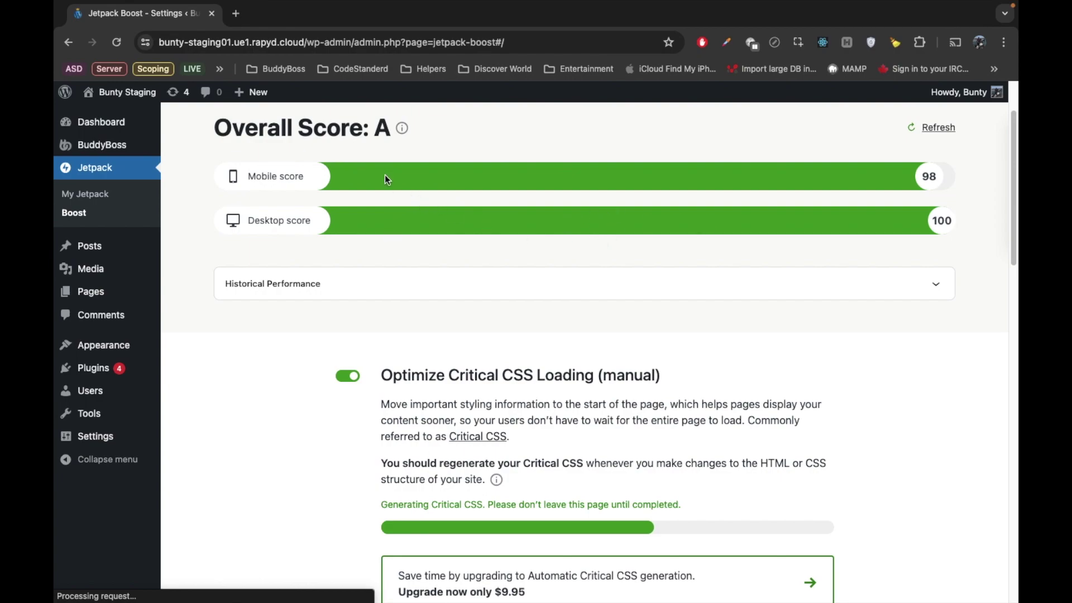
scroll(306, 318, down, 3)
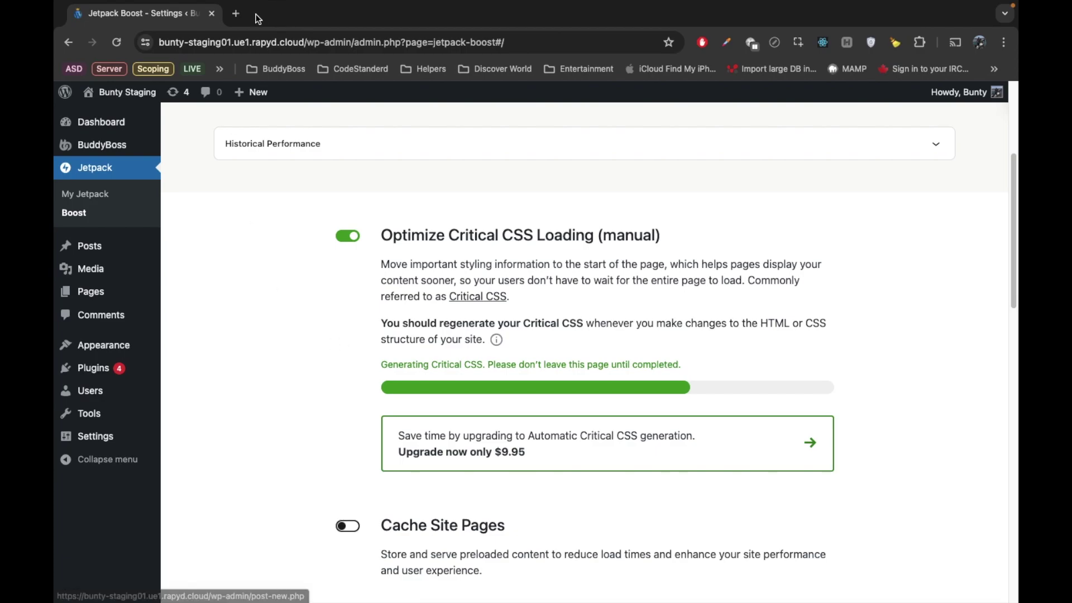
Step: Search Google for 'critical css generator' in a new tab
click(236, 14)
text(crit)
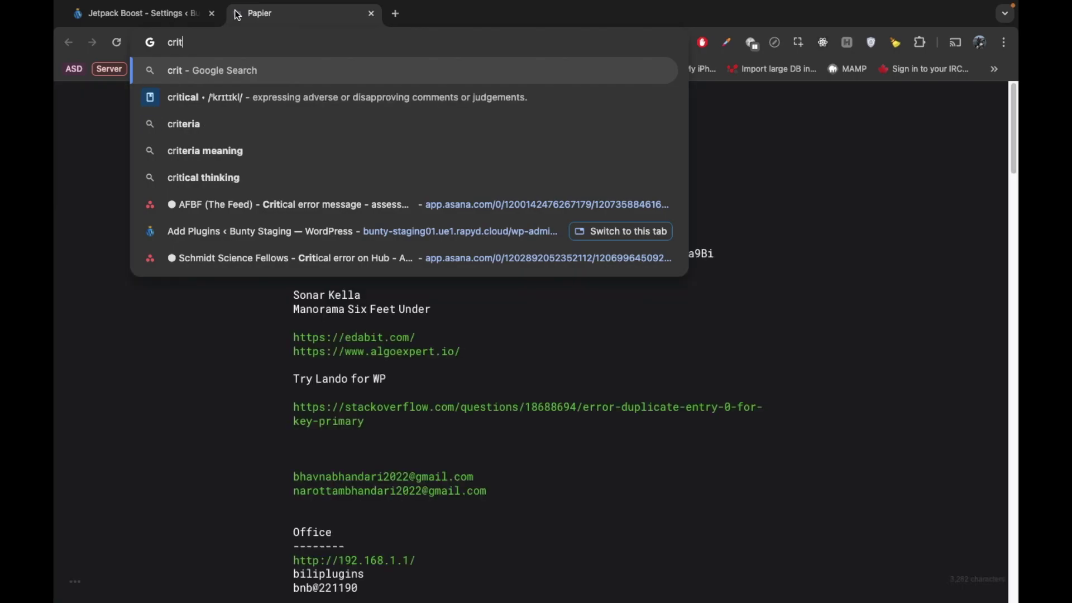
text(ical css)
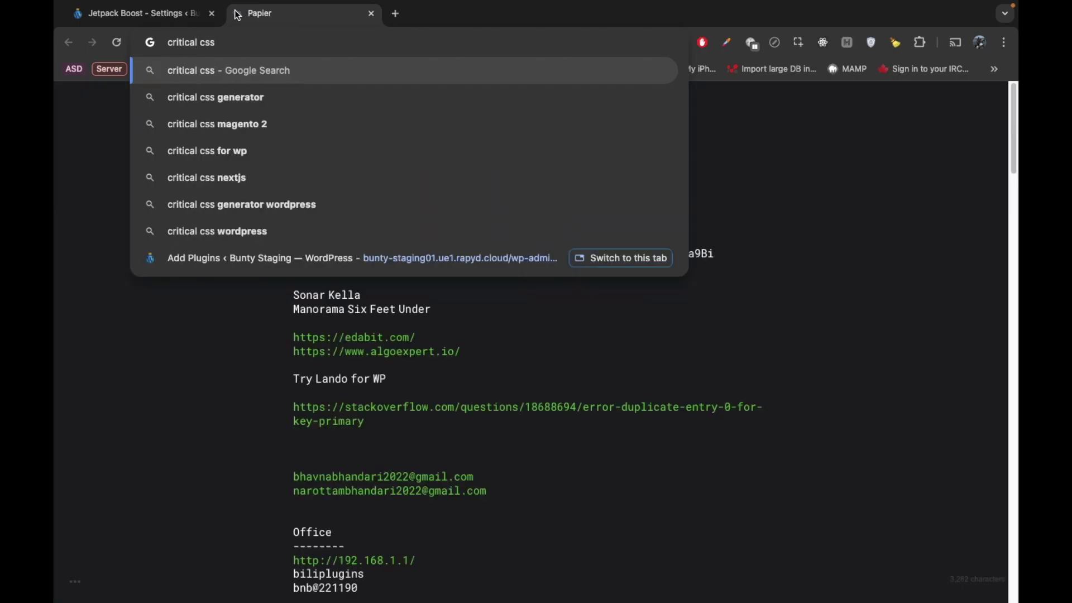
key(Down)
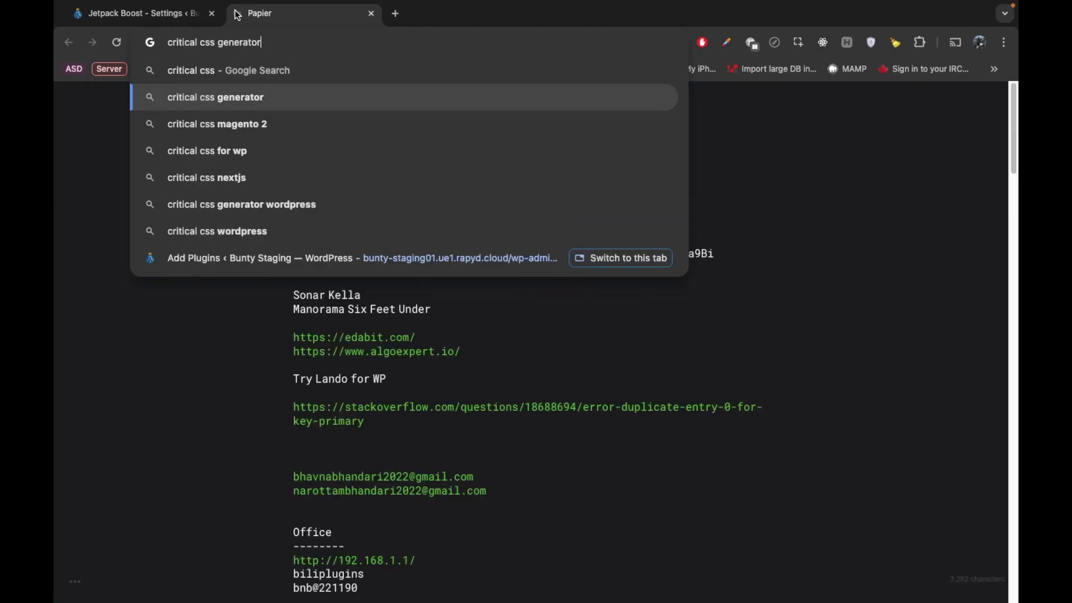
key(Return)
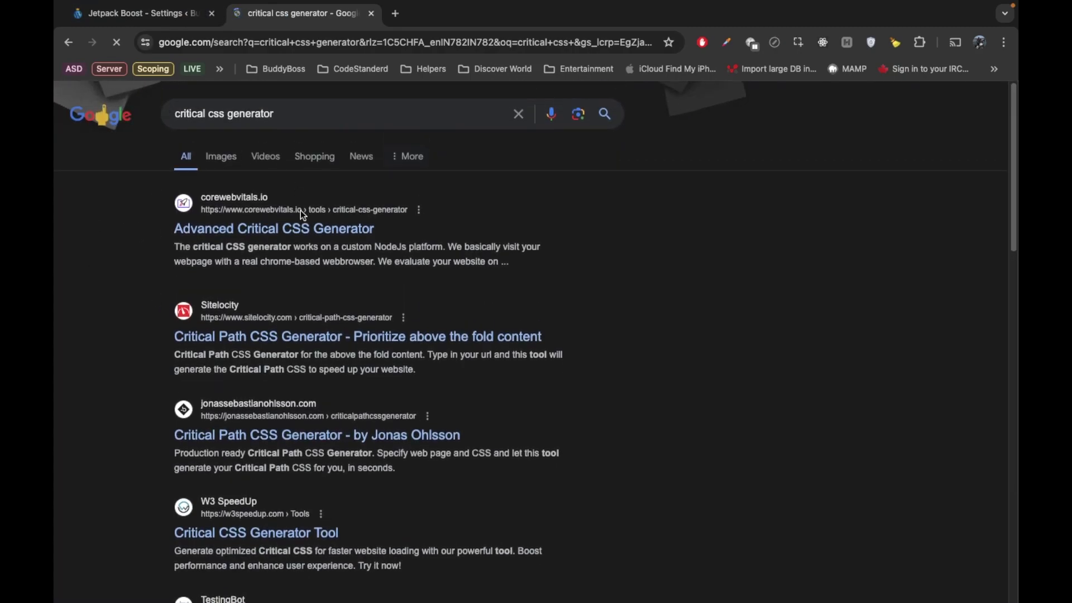
Step: Open corewebvitals.io's Advanced Critical CSS Generator and select the staging site's full address
click(239, 230)
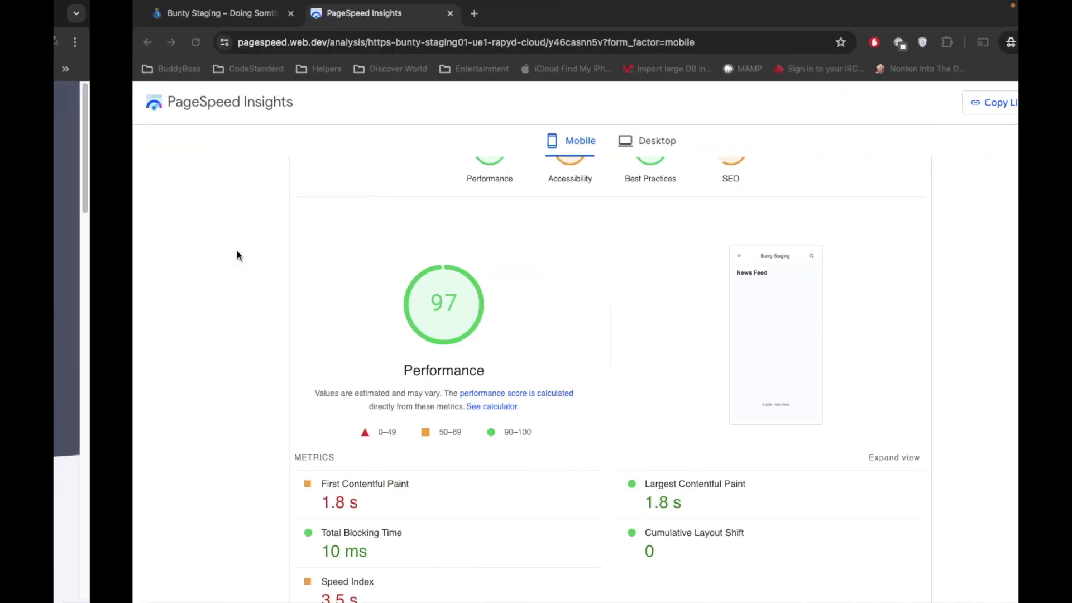
click(161, 12)
click(191, 43)
key(super+c)
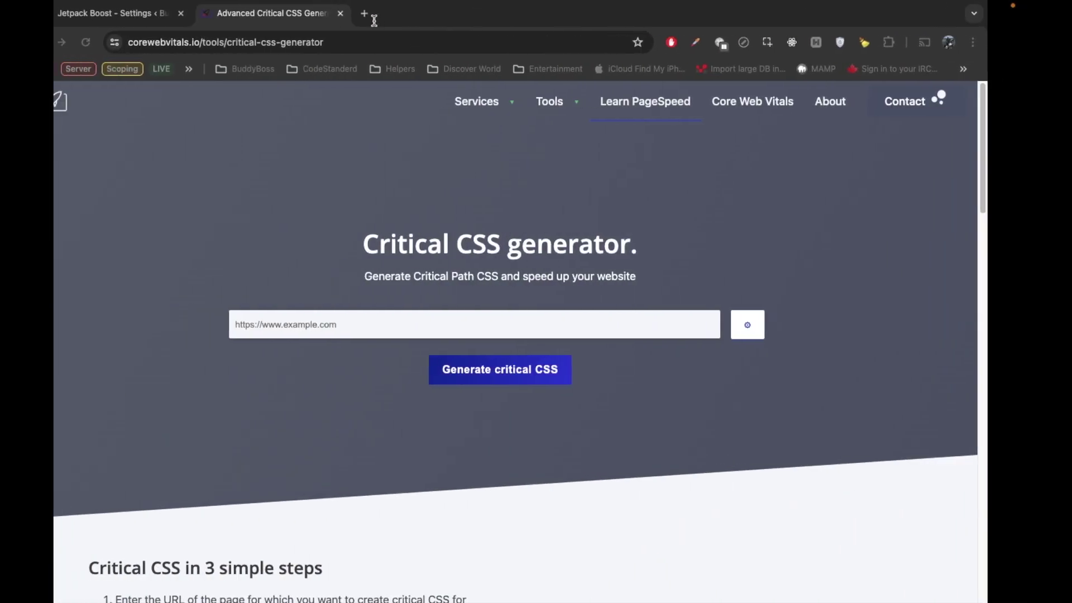
Step: Generate critical CSS for the staging site URL on corewebvitals.io and scroll to the output
click(459, 330)
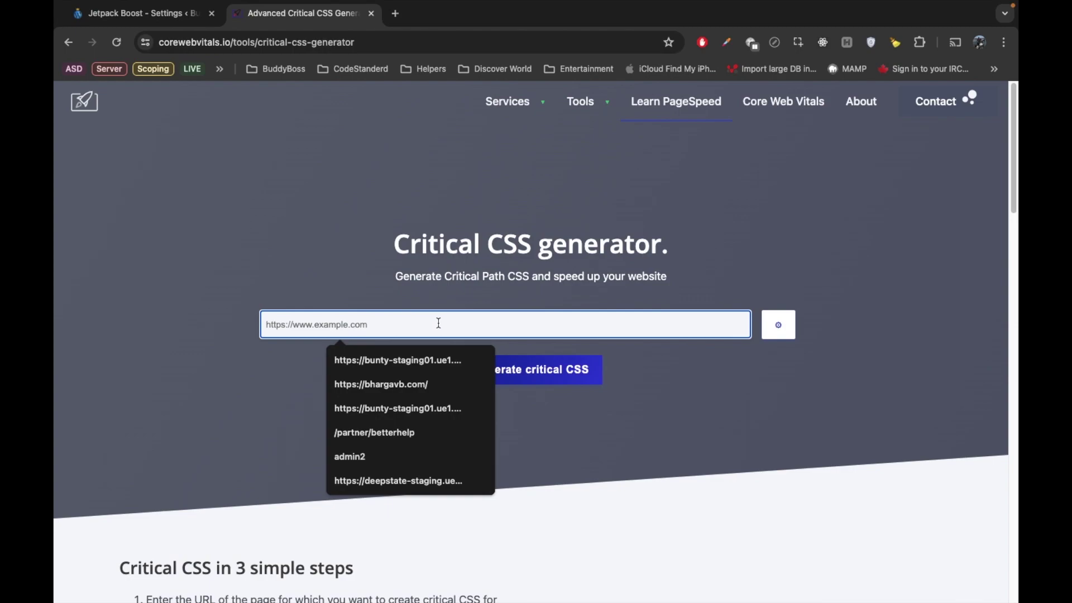
key(super+v)
click(511, 371)
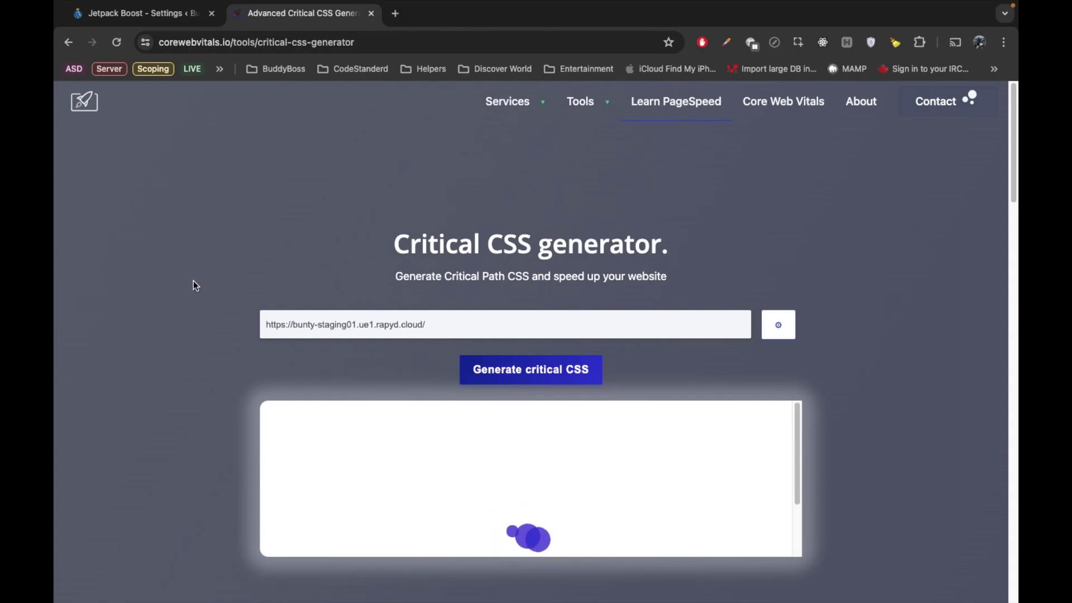
scroll(192, 280, down, 2)
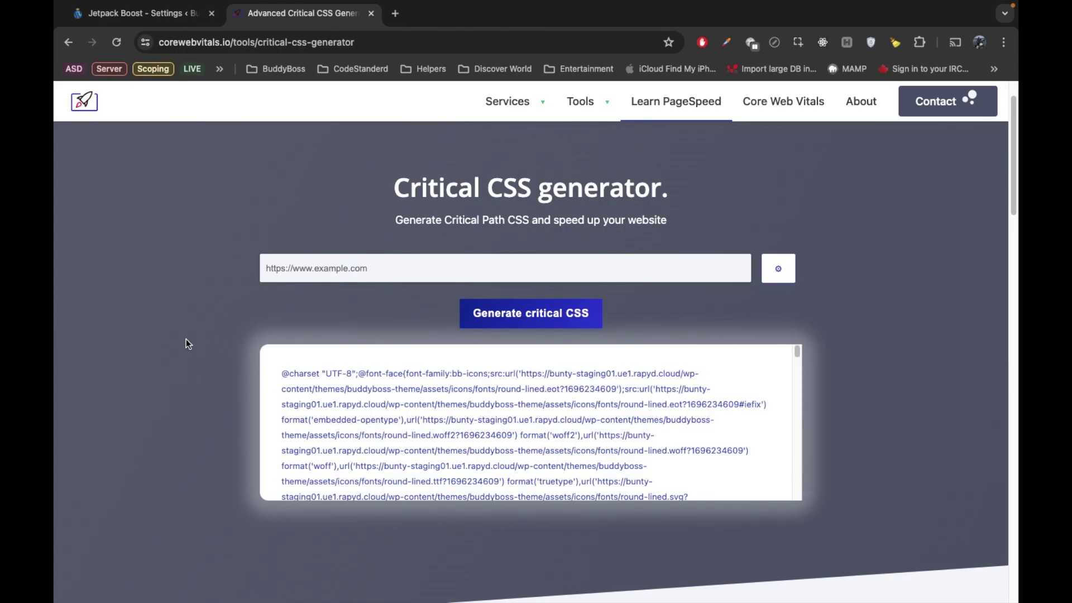
scroll(429, 393, down, 5)
scroll(429, 393, down, 20)
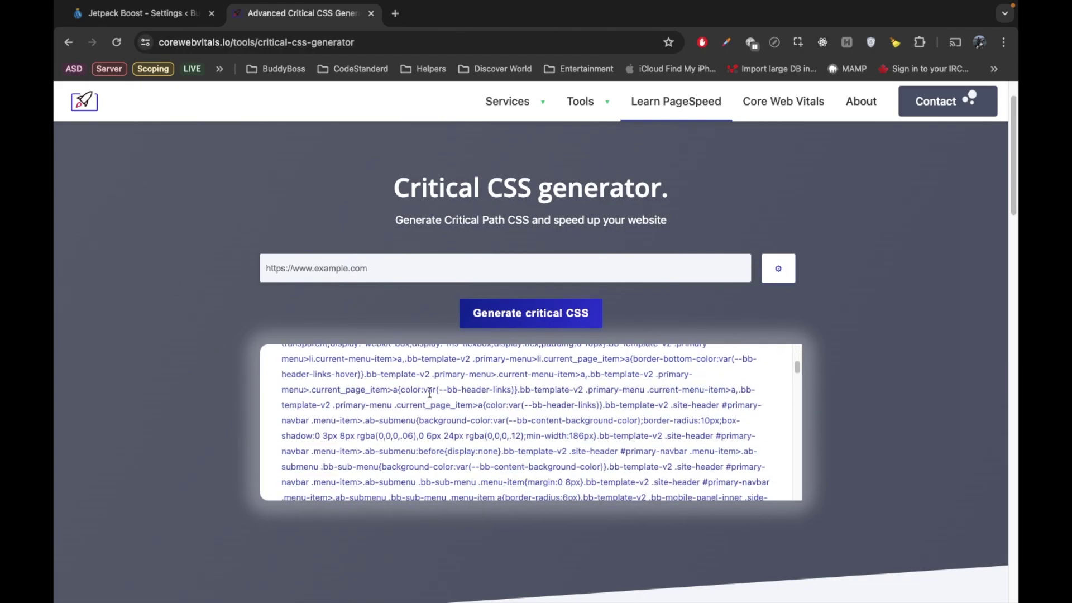
scroll(429, 392, down, 10)
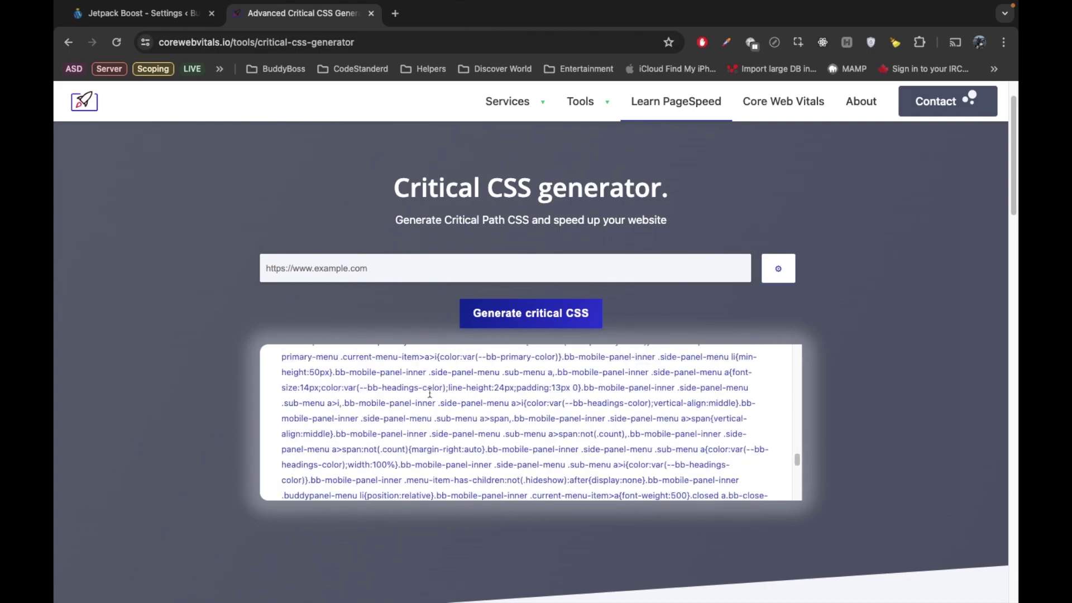
Step: Select all the generated critical CSS in the result panel, then check the staging window
triple_click(431, 391)
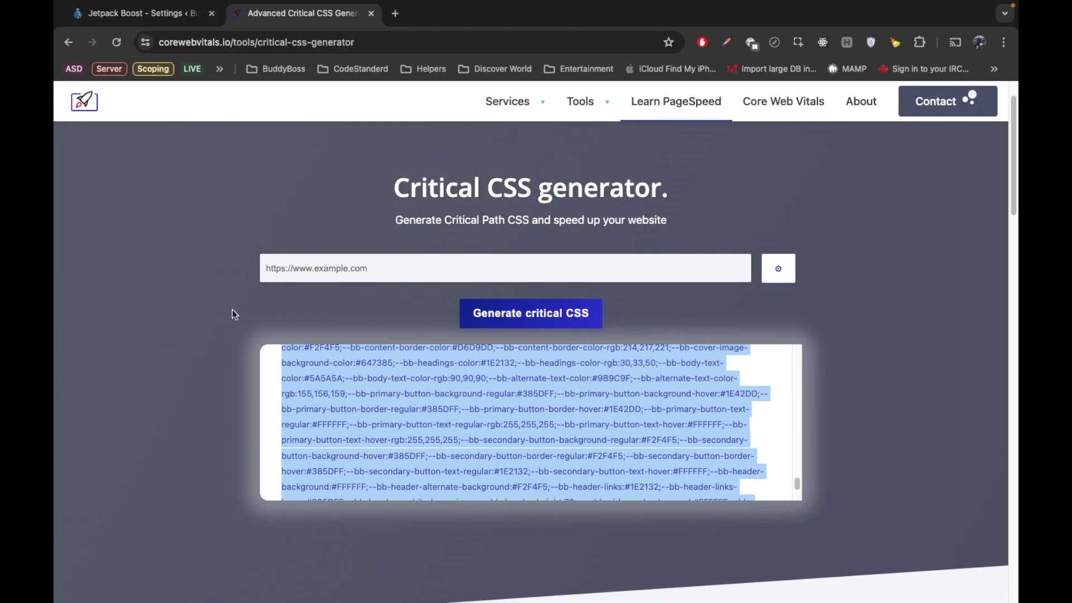
key(ctrl+Right)
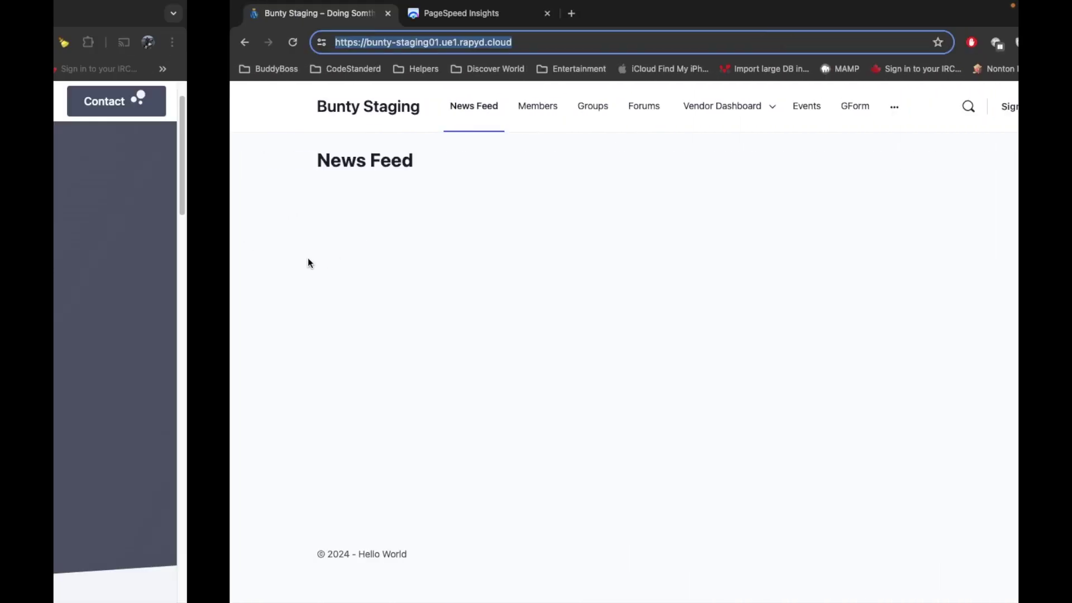
key(ctrl+Left)
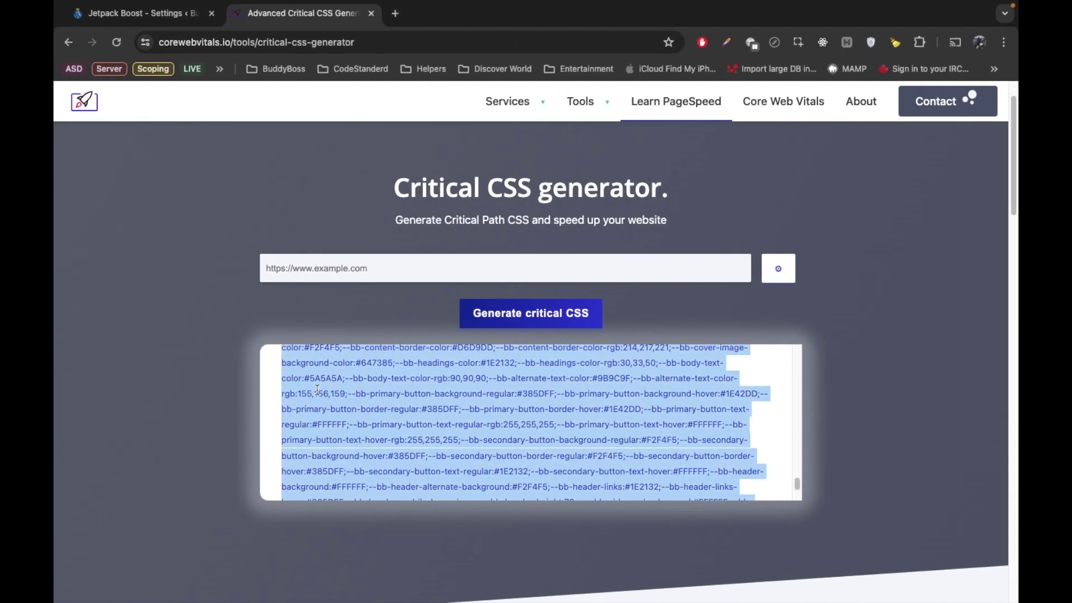
key(ctrl+Right)
key(ctrl+Left)
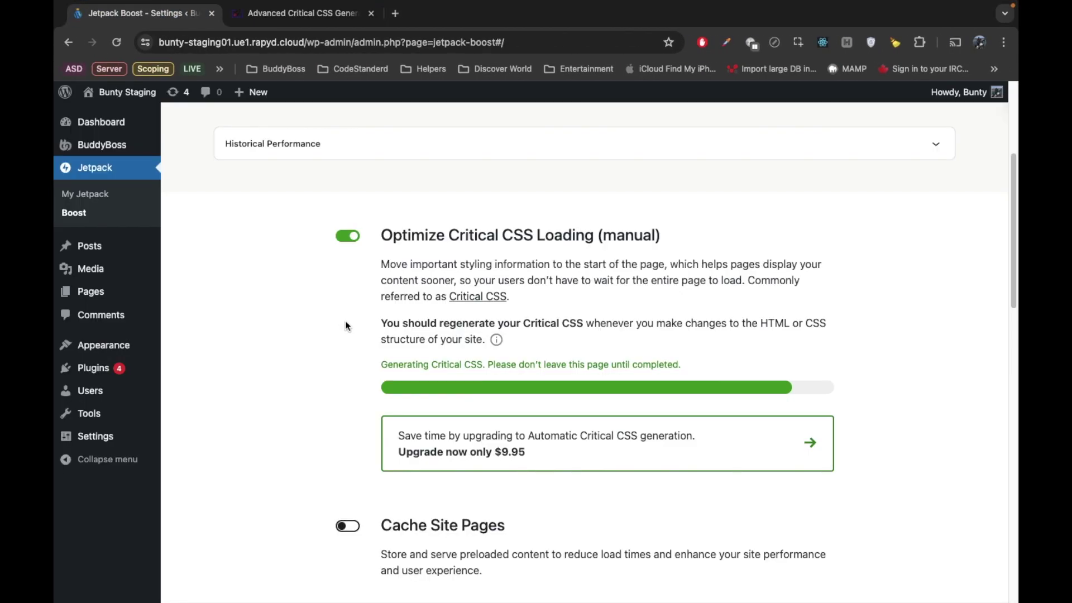
Step: Highlight Jetpack Boost's '5 files generated' Critical CSS note and move to the incognito staging window
scroll(806, 374, down, 2)
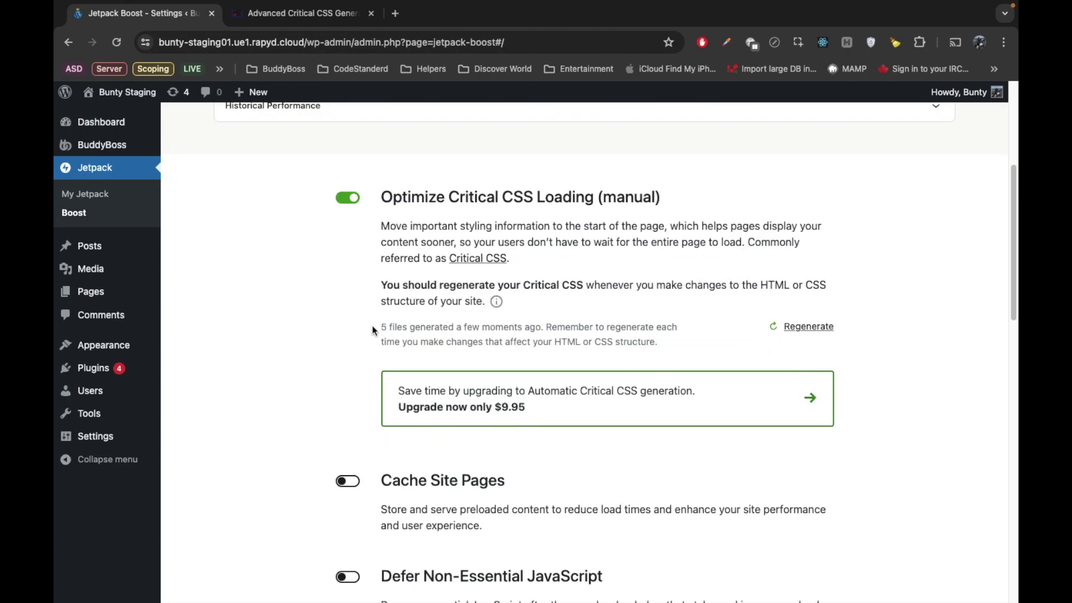
drag(381, 323, 536, 324)
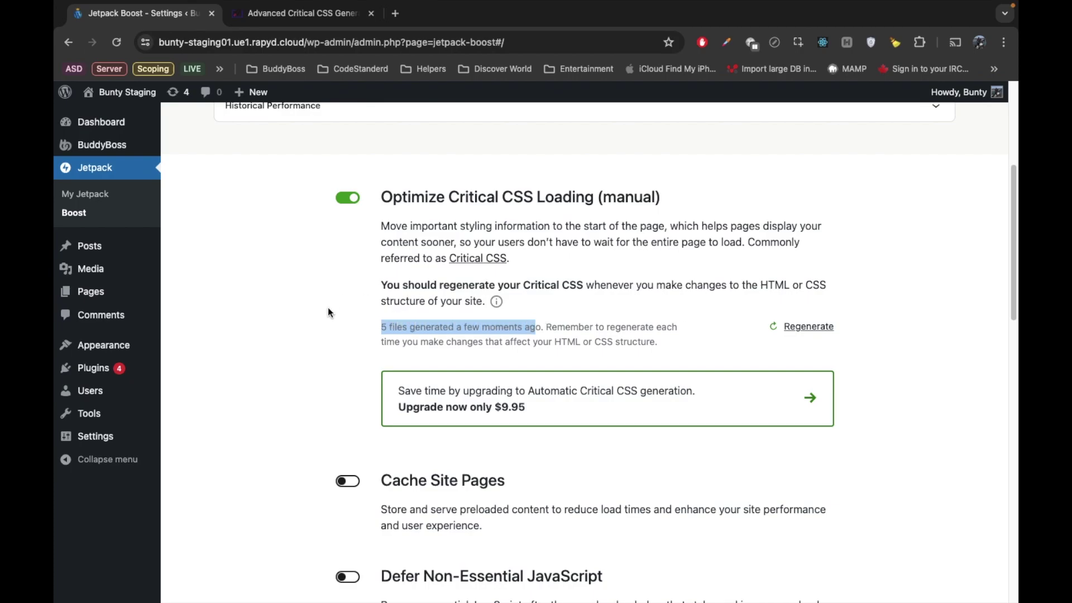
key(ctrl+Right)
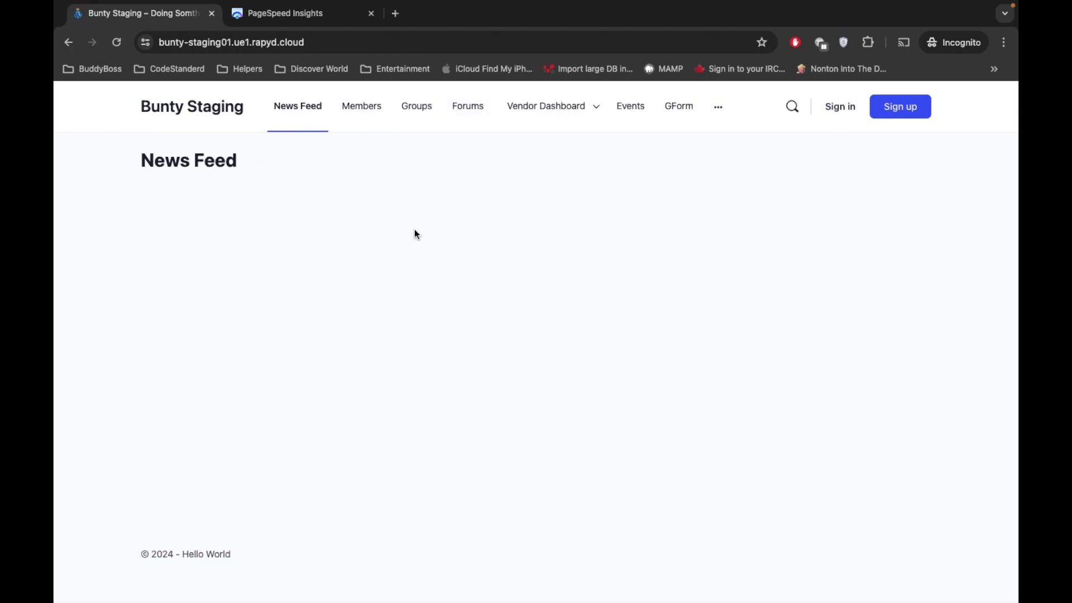
Step: Load the earlier PageSpeed report URL in a new incognito tab and rerun the analysis
click(298, 16)
click(369, 37)
key(super+c)
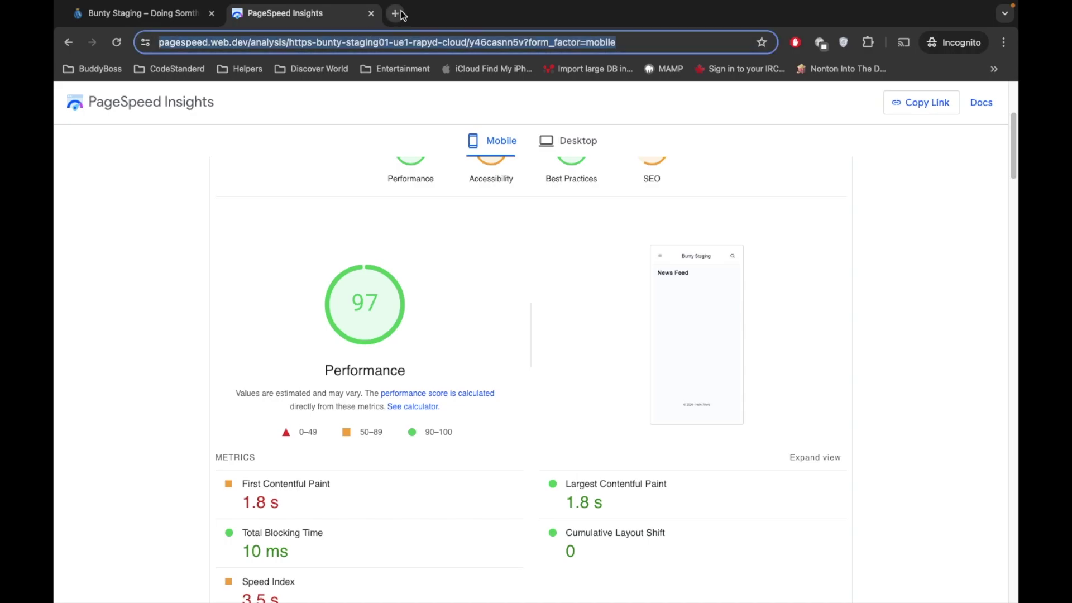
click(398, 13)
key(super+v)
key(Return)
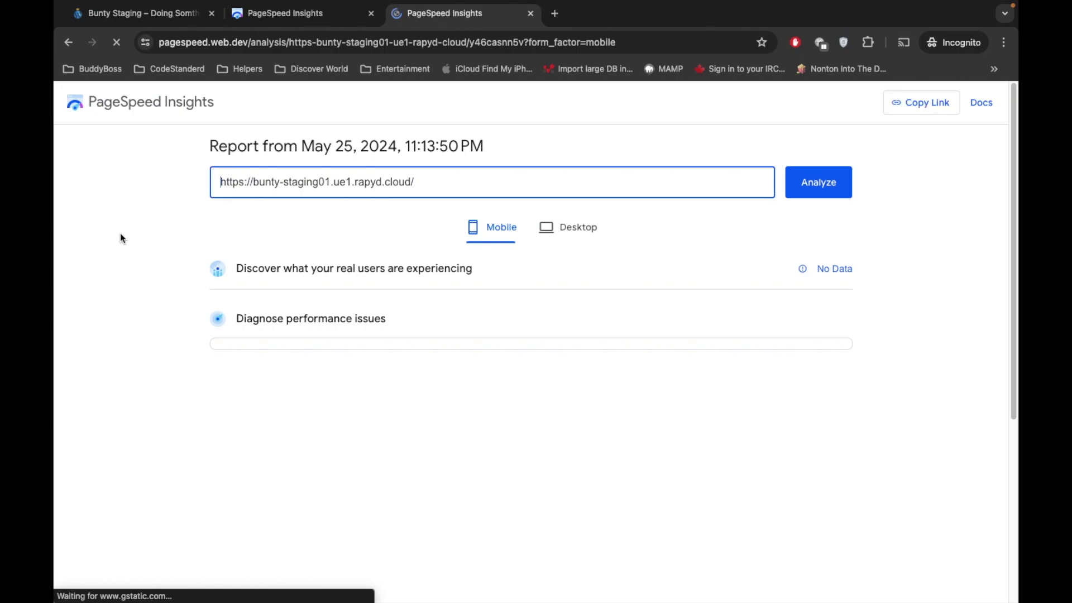
click(814, 184)
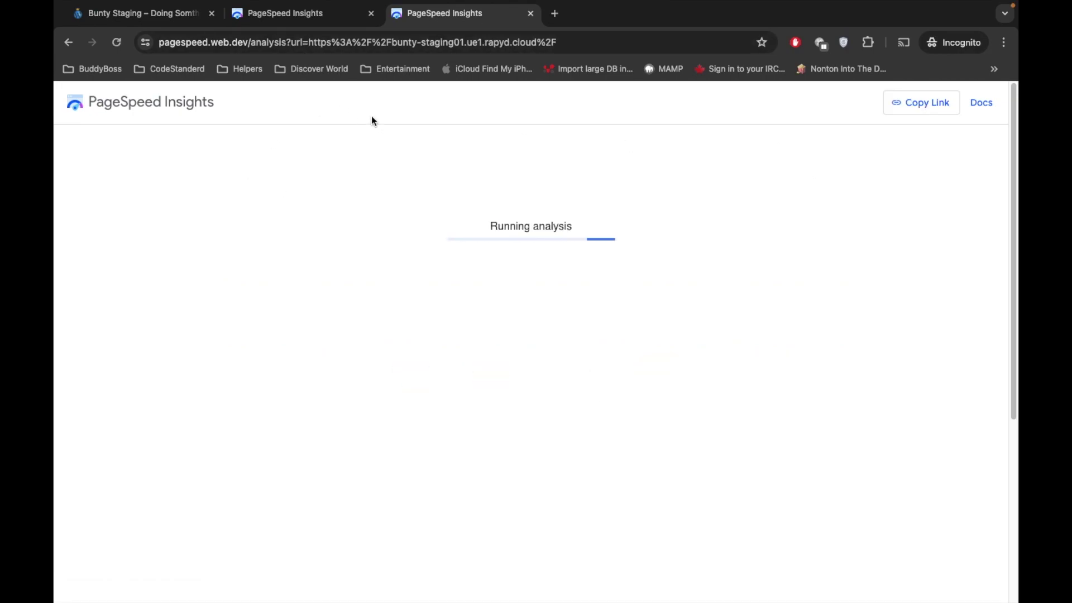
Step: Compare the earlier 97 report with the new analysis scoring Performance 99
click(320, 13)
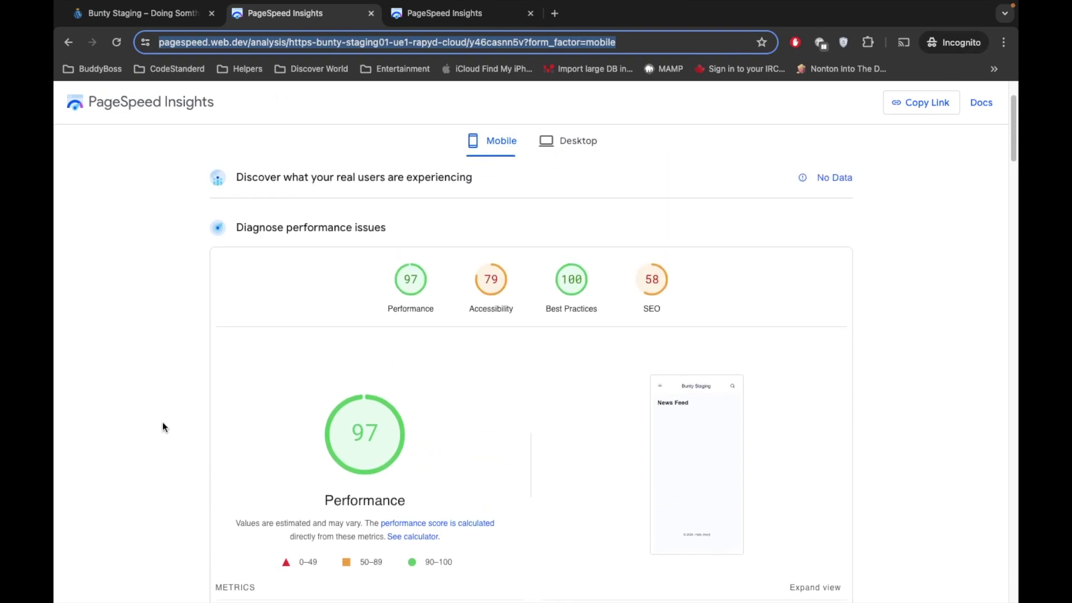
scroll(162, 423, down, 1)
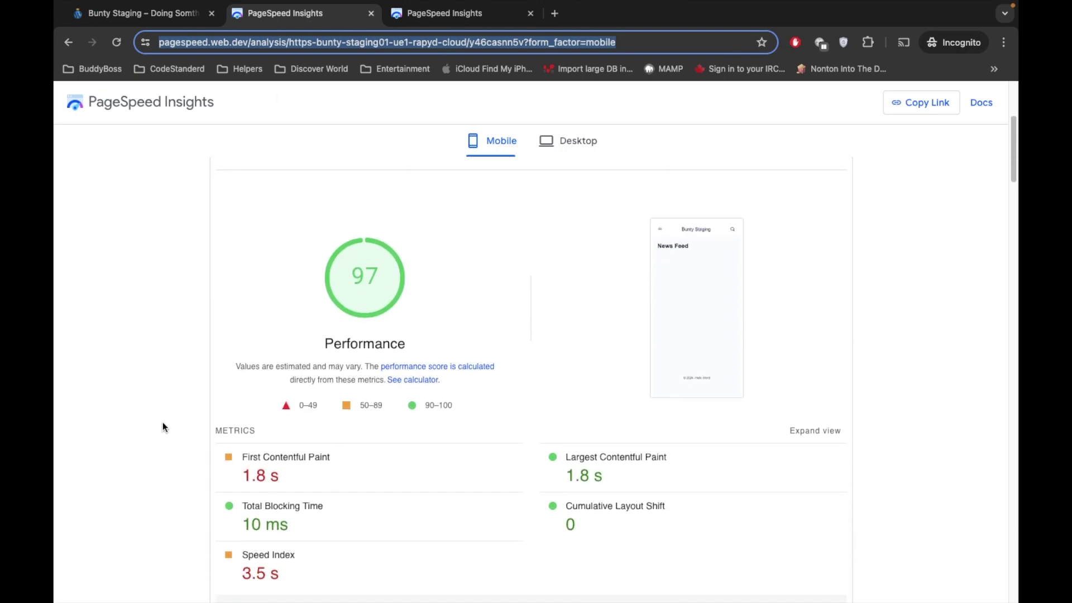
scroll(253, 360, up, 2)
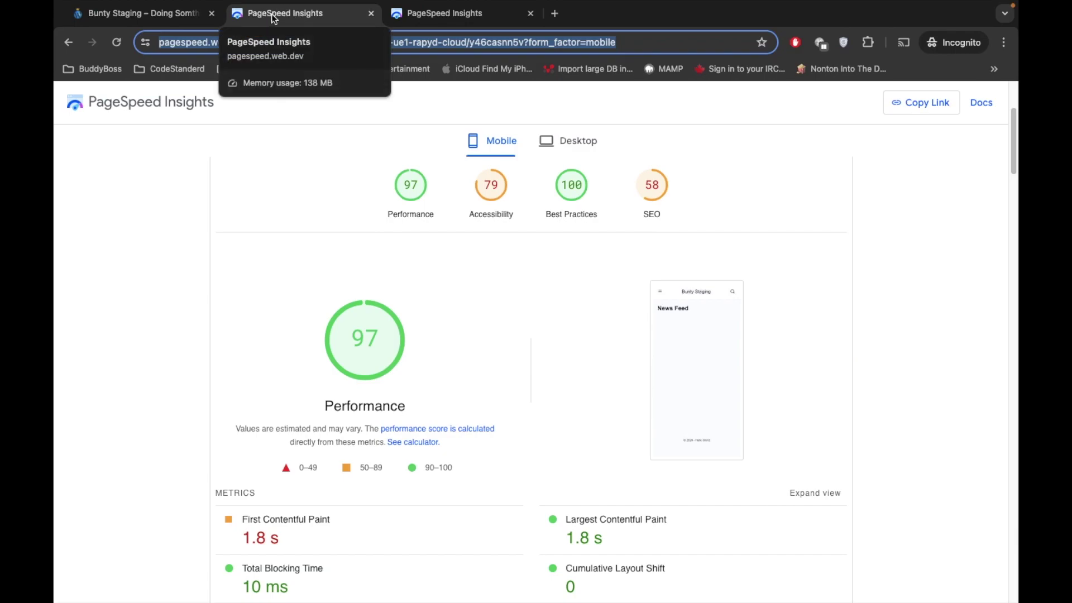
click(423, 14)
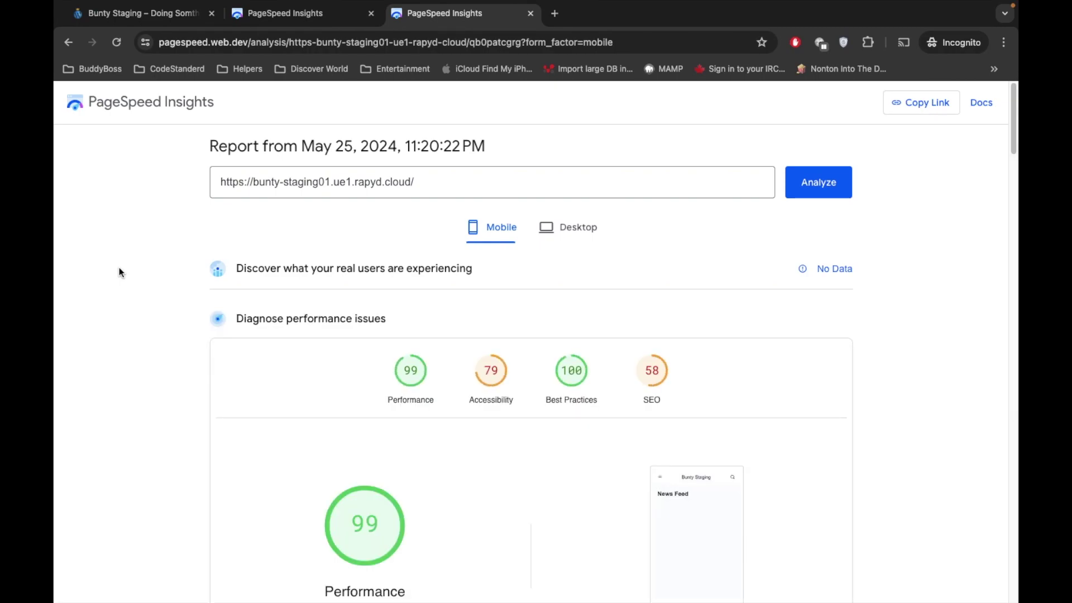
Step: Compare the new 99 report against the earlier 97 report and scroll to its diagnostics
scroll(118, 267, down, 2)
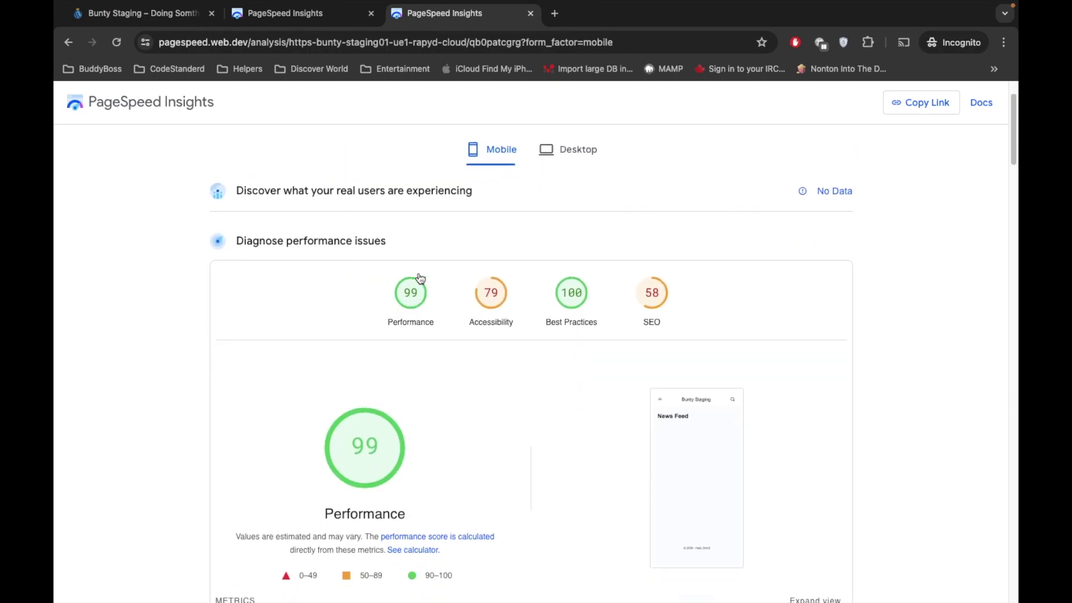
click(304, 12)
click(463, 14)
click(304, 12)
scroll(189, 295, down, 5)
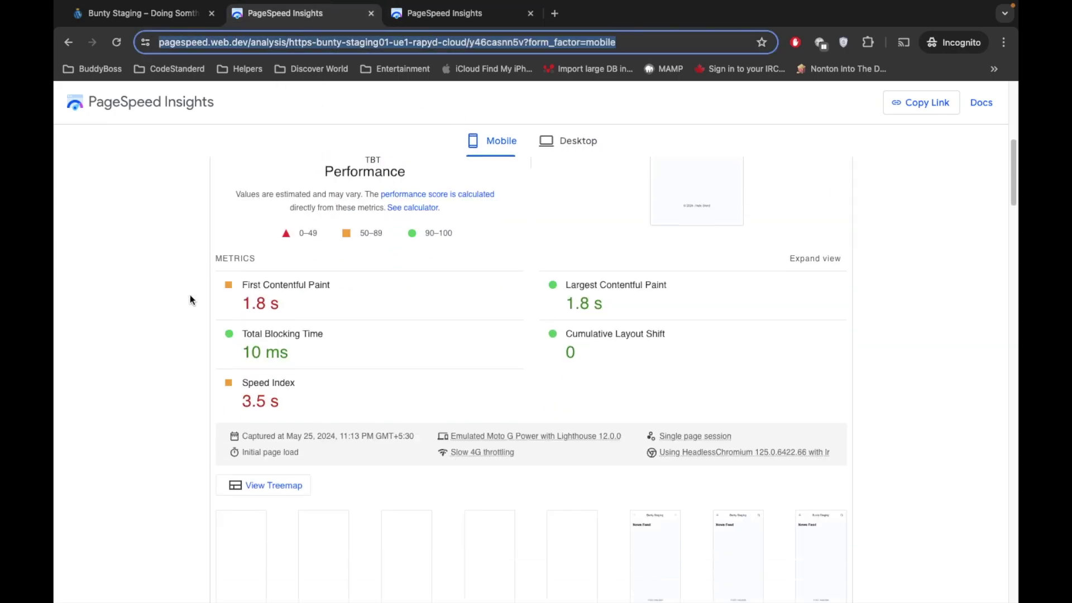
scroll(190, 295, down, 8)
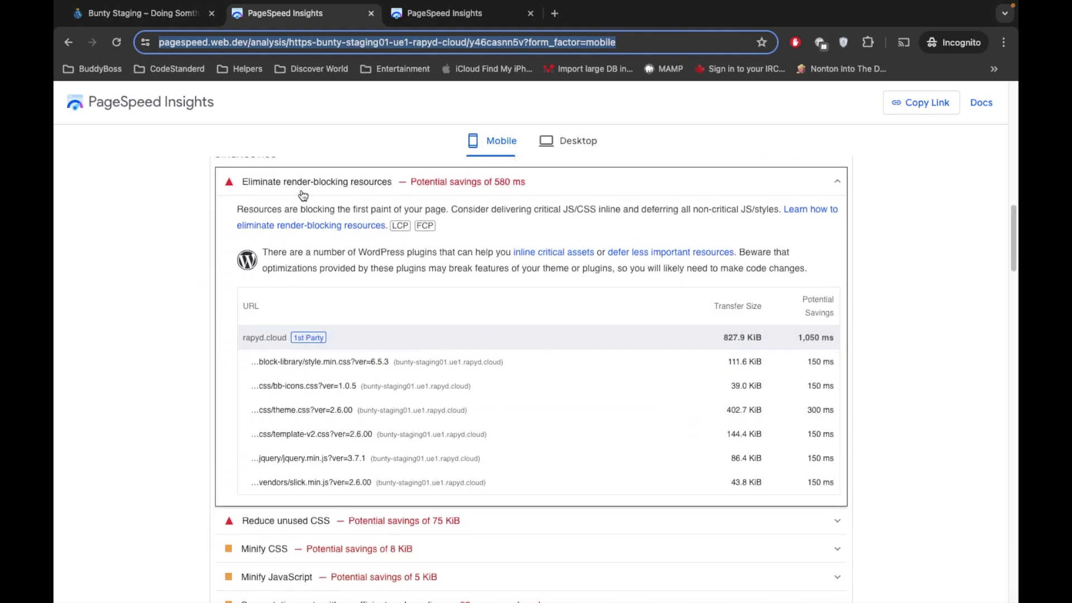
Step: Expand the new report's render-blocking diagnostic, showing only two scripts and 370 ms savings
click(451, 8)
scroll(183, 232, down, 10)
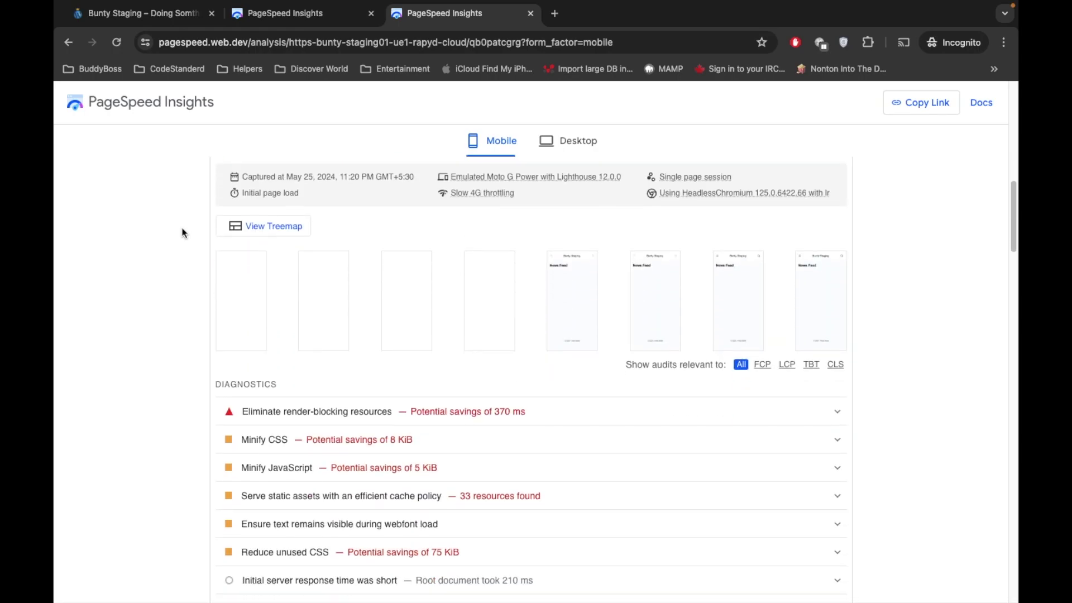
scroll(182, 233, down, 2)
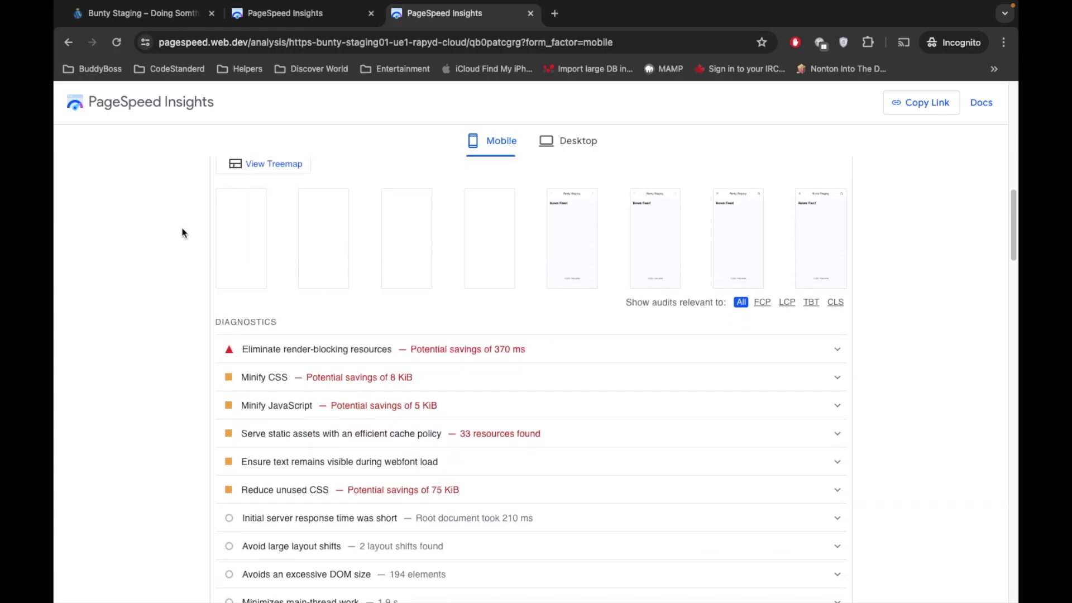
click(473, 349)
scroll(182, 373, down, 2)
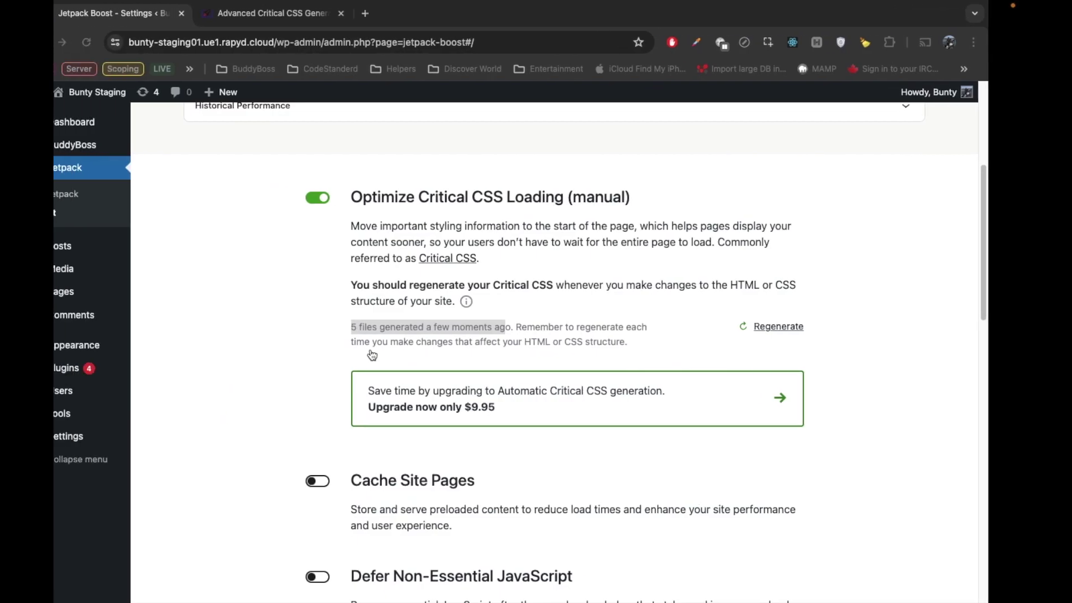
Step: Scroll the Jetpack Boost settings to confirm the Critical CSS status of 5 generated files
scroll(313, 282, down, 3)
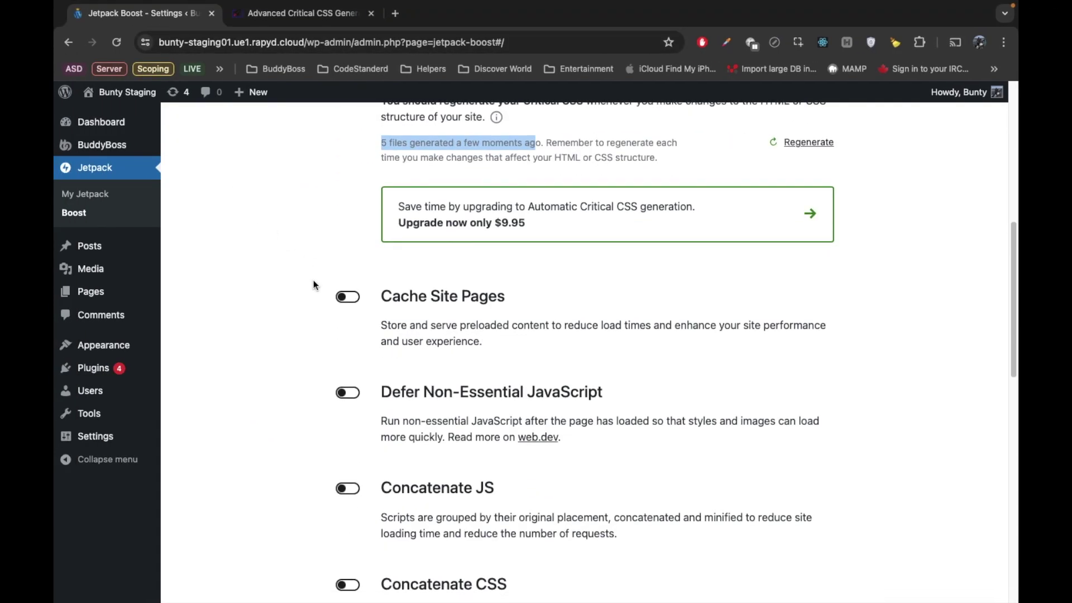
scroll(374, 438, down, 5)
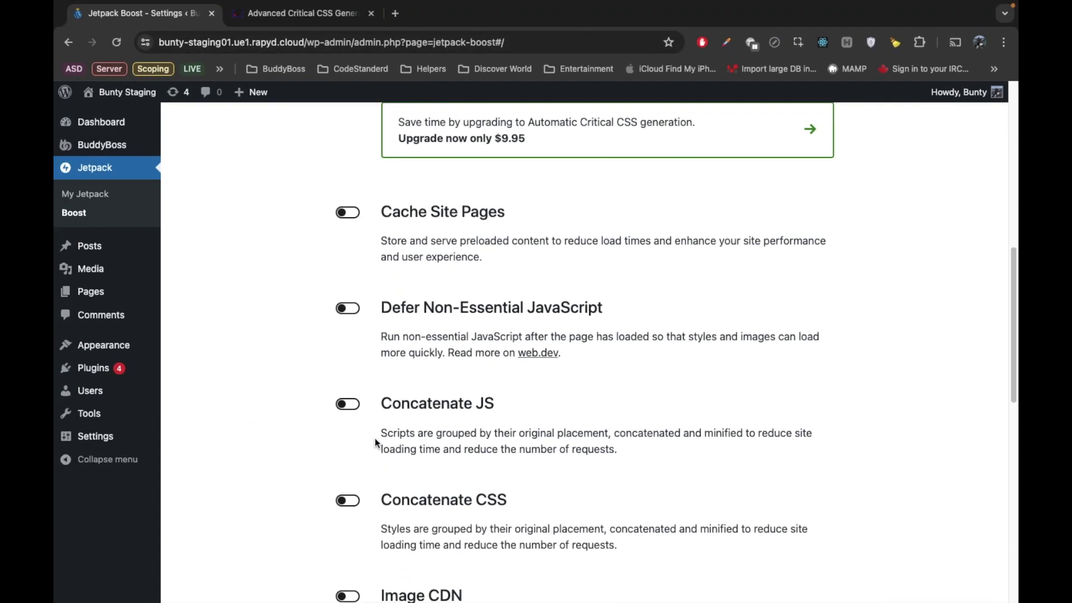
scroll(300, 350, up, 4)
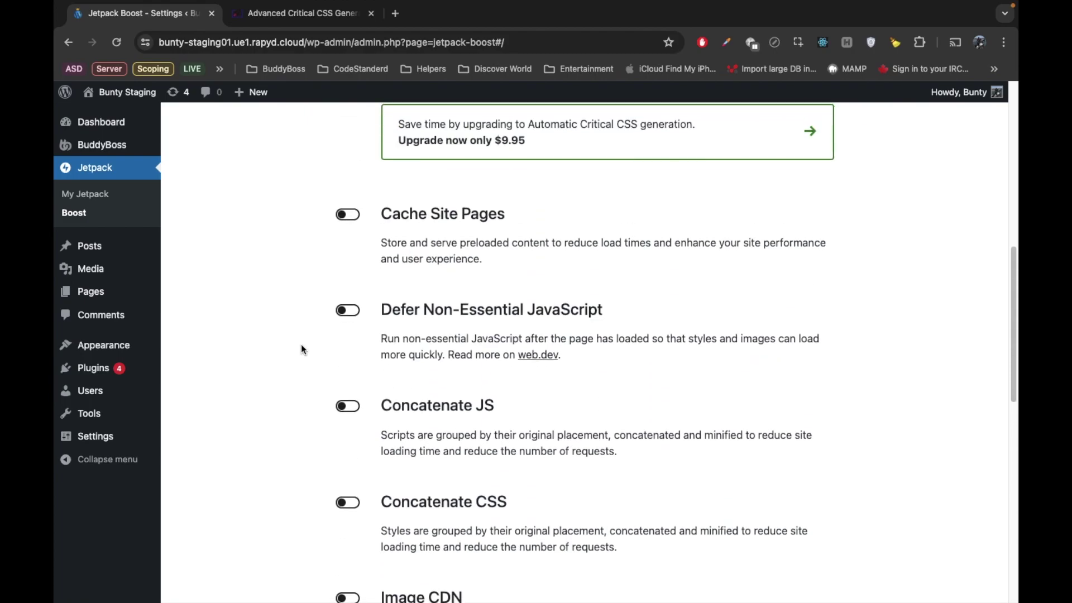
scroll(304, 288, up, 1)
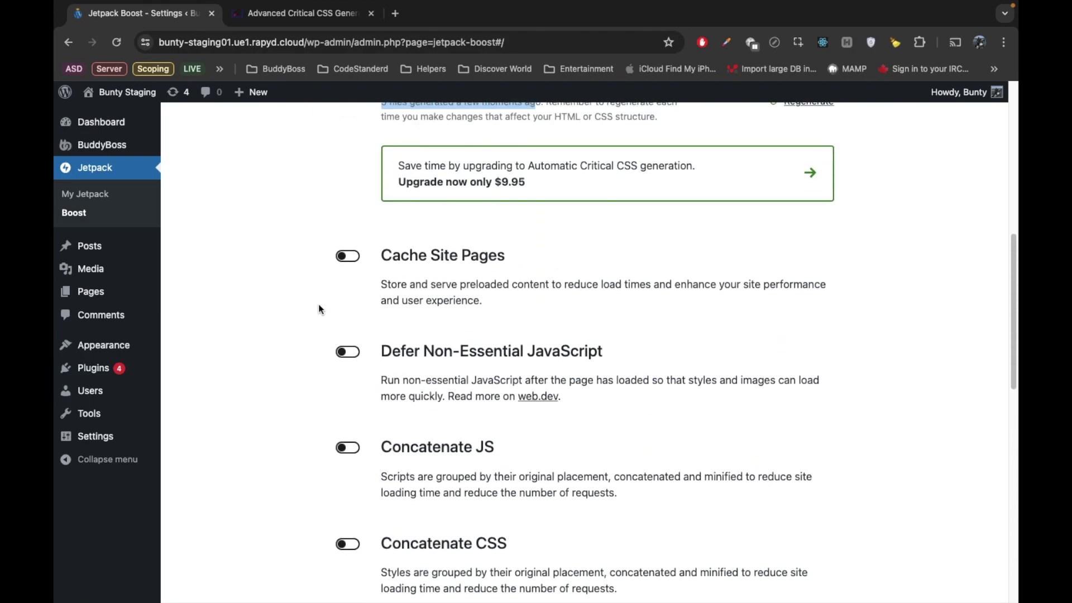
scroll(323, 379, down, 1)
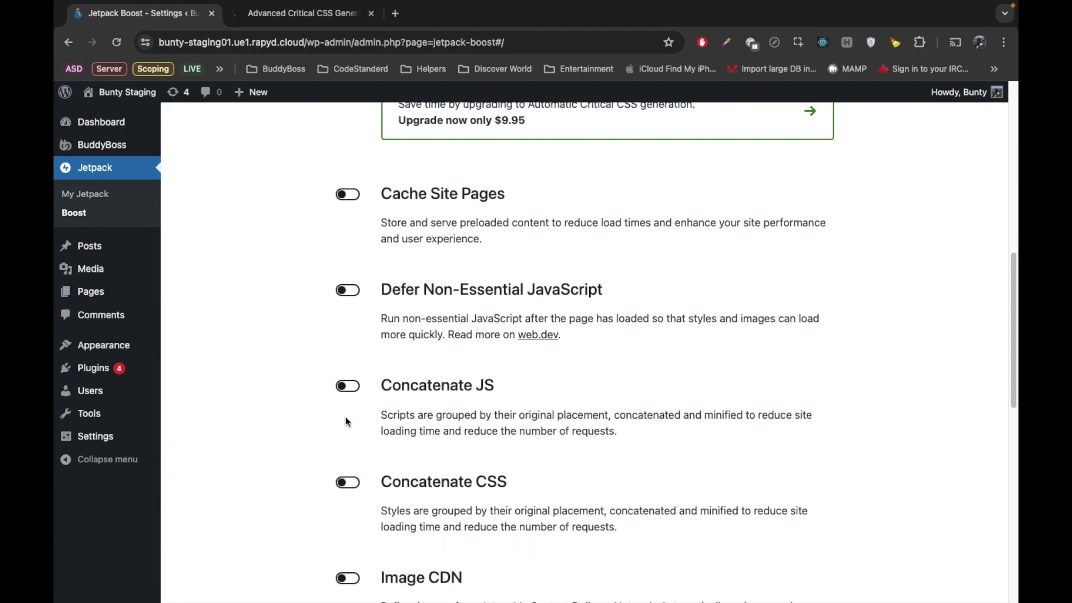
scroll(346, 390, down, 1)
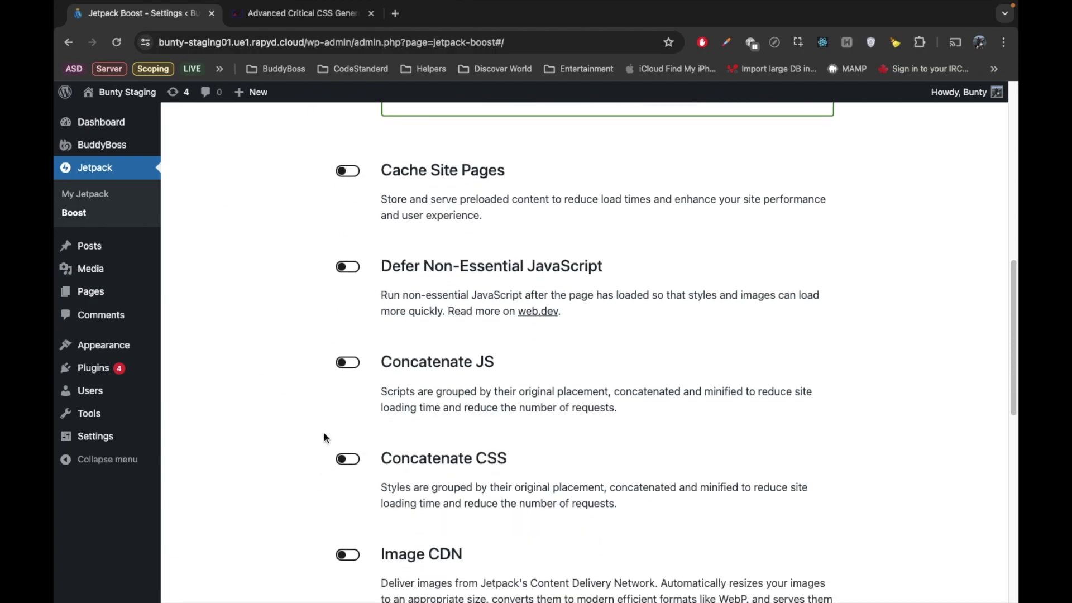
scroll(278, 351, down, 2)
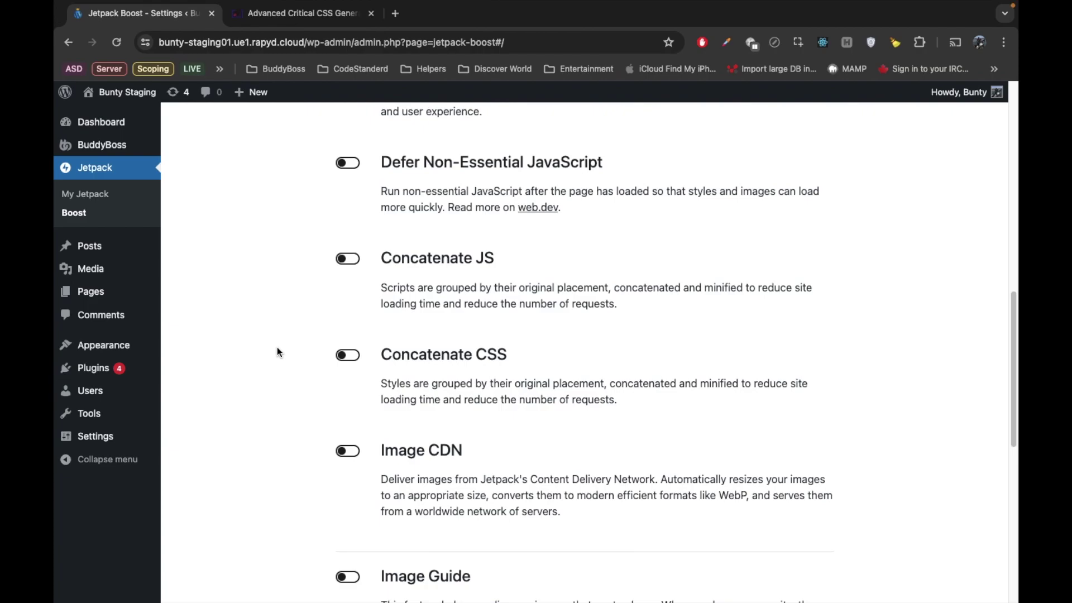
scroll(300, 306, up, 5)
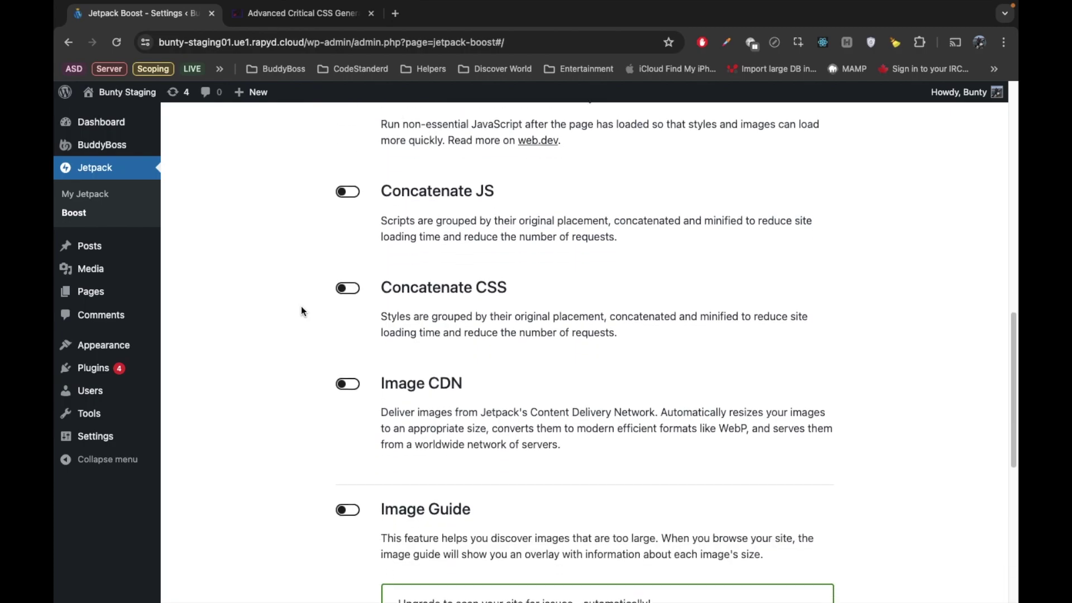
scroll(300, 308, up, 2)
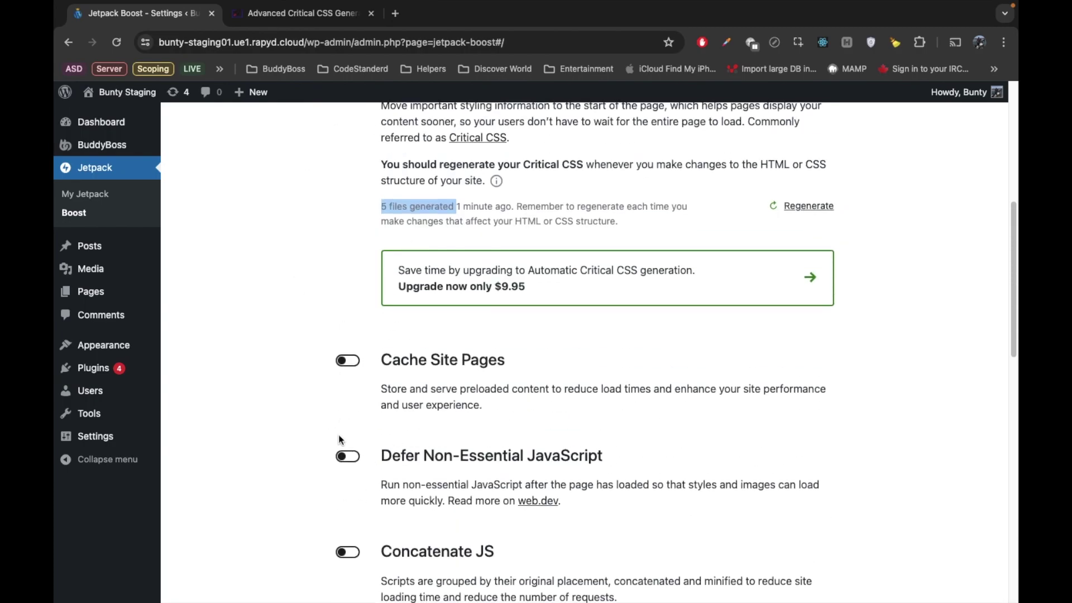
scroll(304, 396, down, 3)
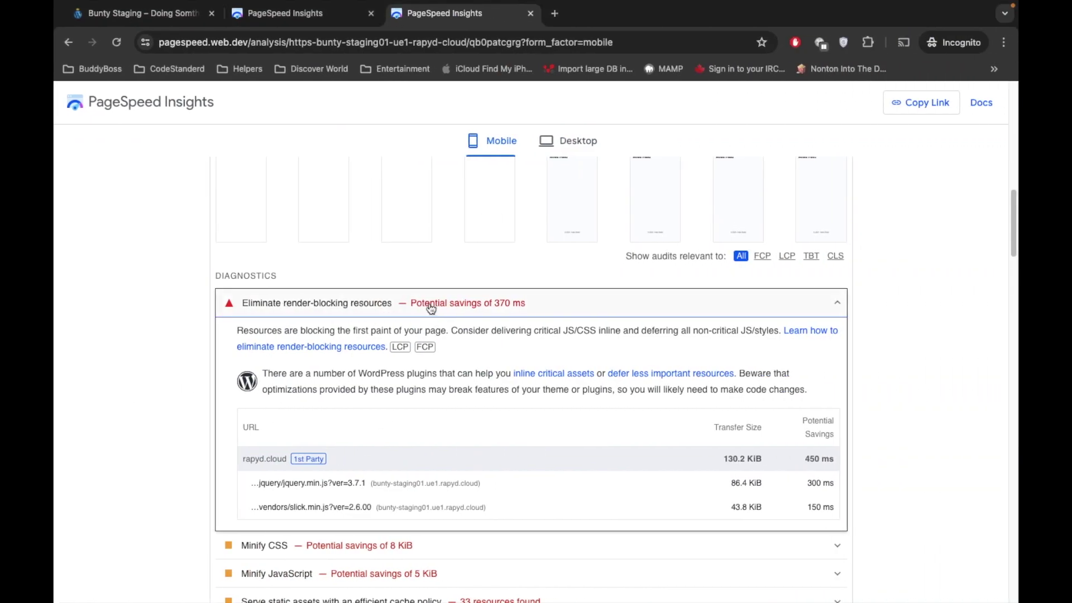
Step: Check Jetpack Boost: Defer Non-Essential JavaScript, Concatenate JS/CSS and Image CDN remain off
scroll(174, 290, down, 3)
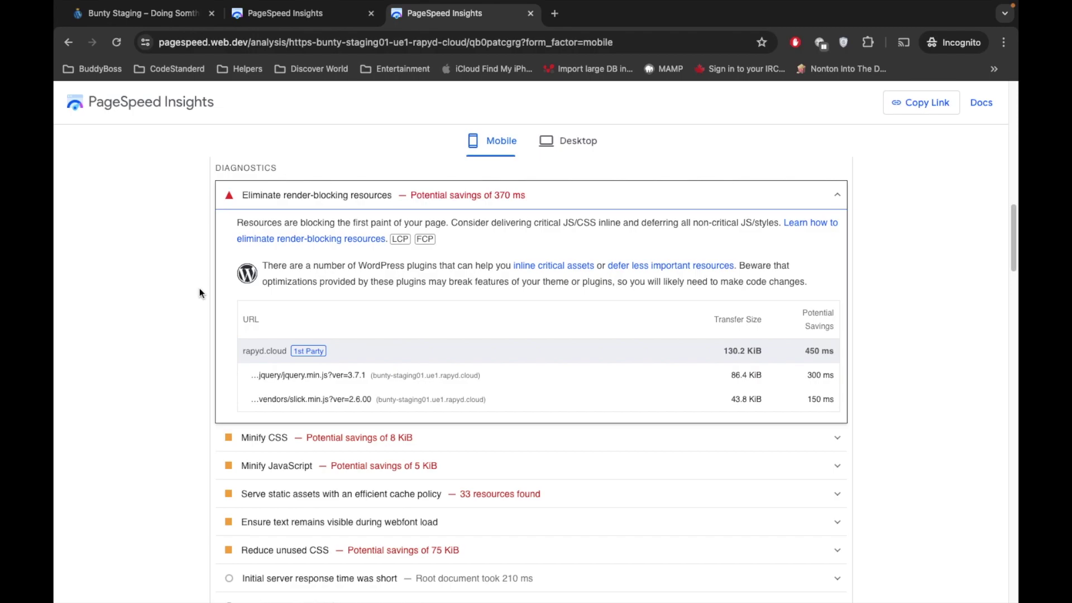
key(ctrl+Left)
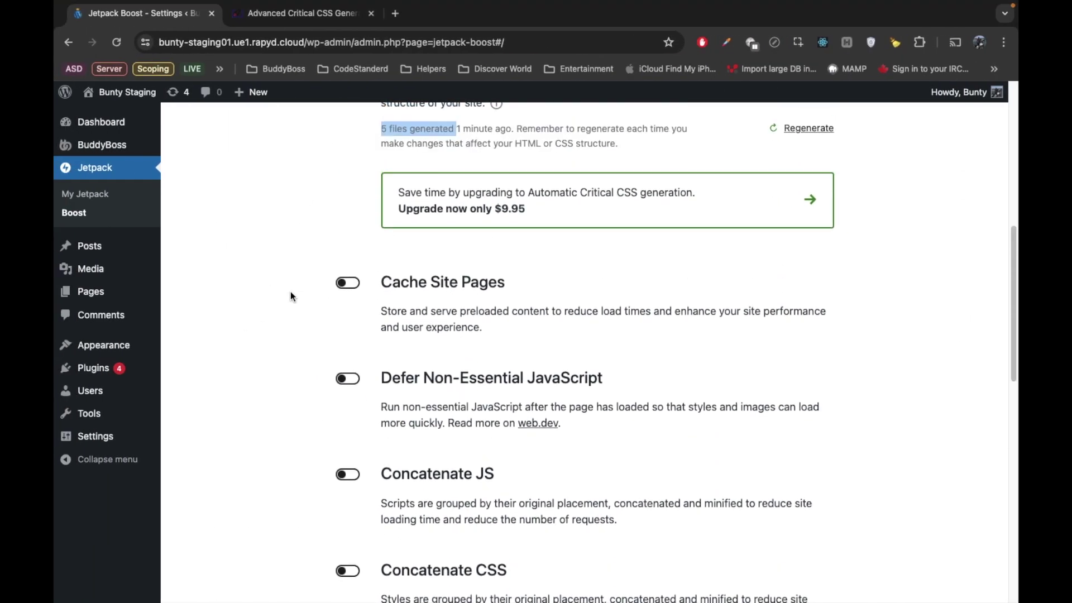
scroll(290, 292, down, 4)
scroll(290, 292, down, 1)
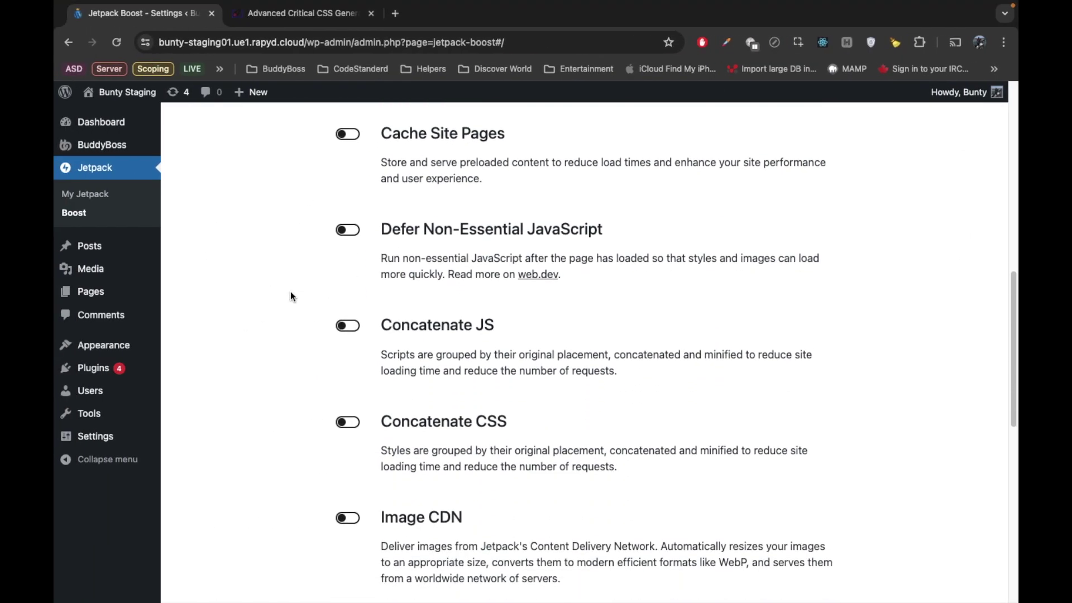
Step: Return to the PageSpeed report's top scores: Performance 99, Accessibility 79, Best Practices 100, SEO 58
key(ctrl+Right)
scroll(423, 391, up, 4)
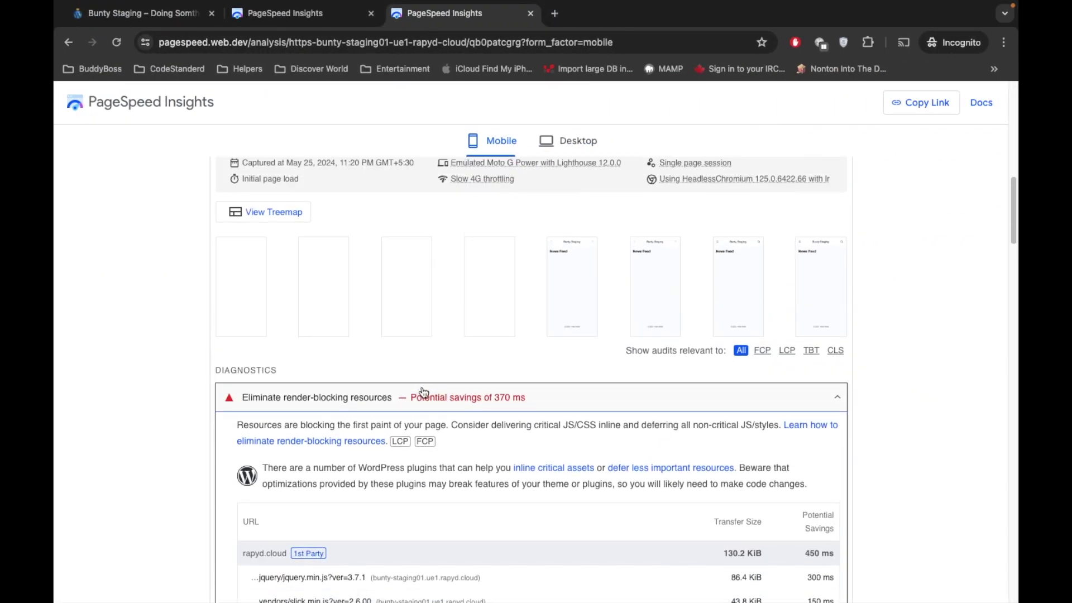
scroll(320, 215, up, 7)
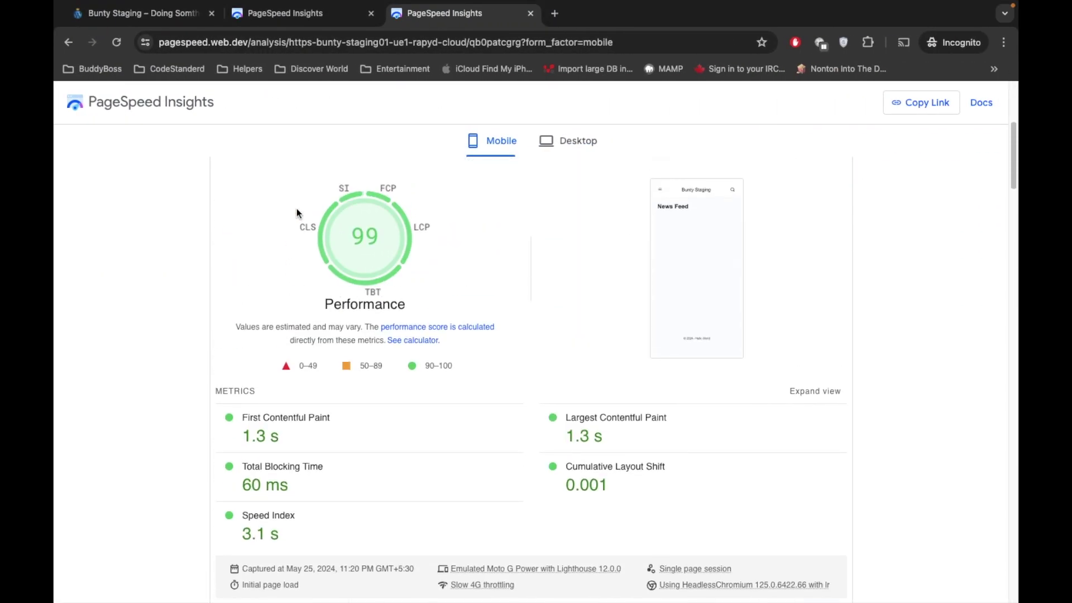
scroll(349, 243, up, 2)
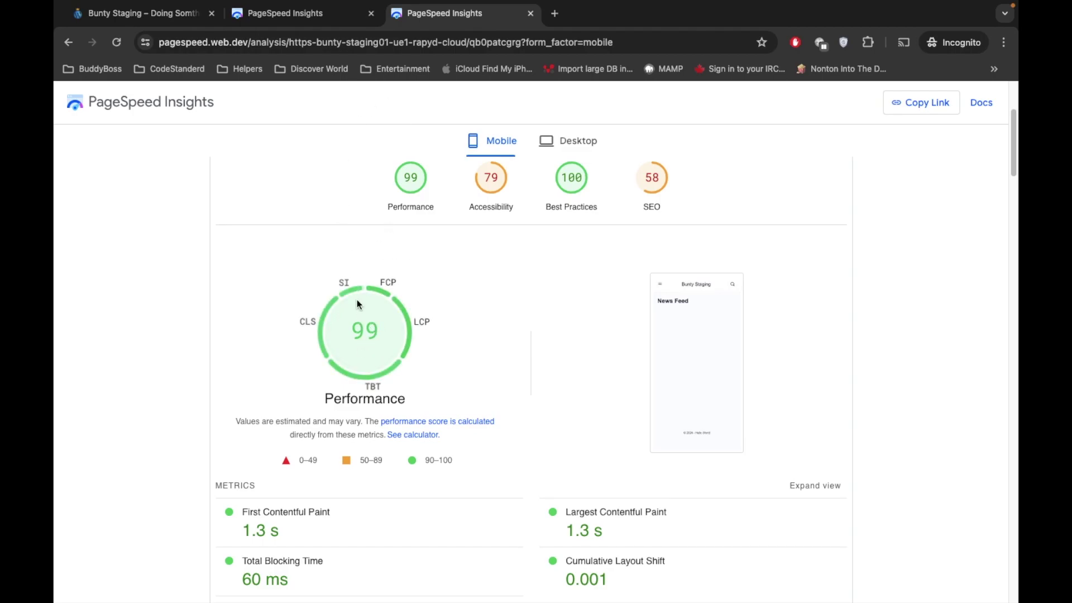
scroll(278, 268, up, 4)
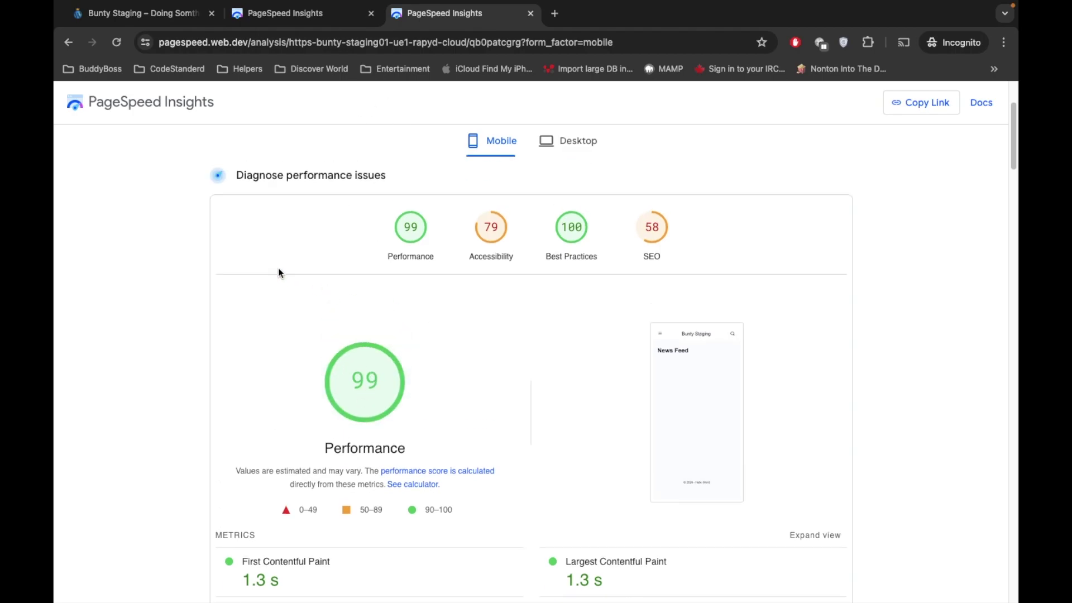
click(152, 5)
Step: Copy all the generated critical CSS from corewebvitals.io, then return to the staging News Feed page
key(ctrl+Left)
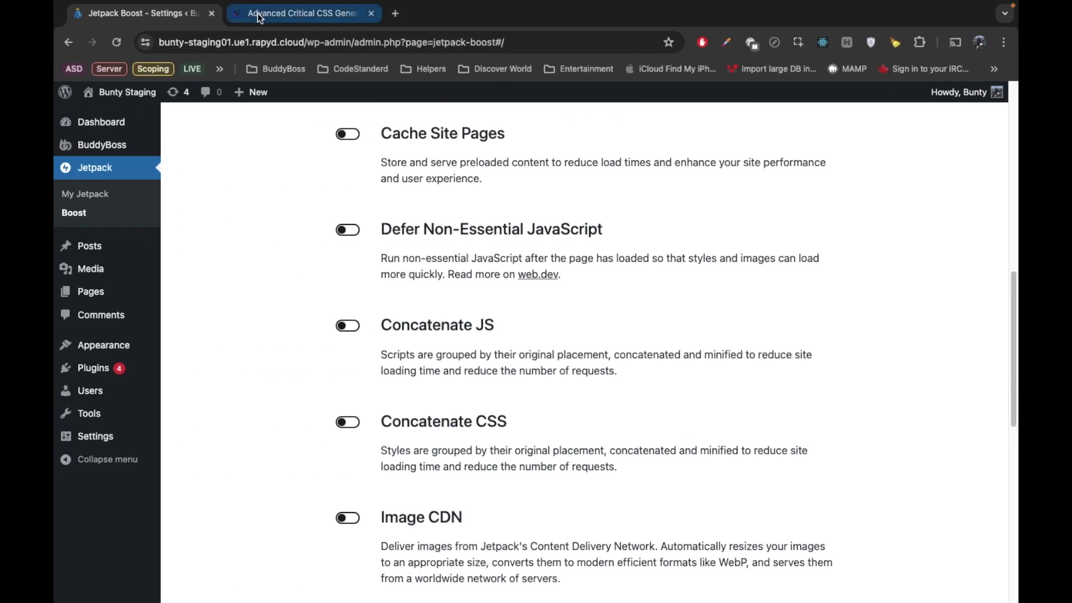
click(260, 18)
click(363, 378)
key(super+a)
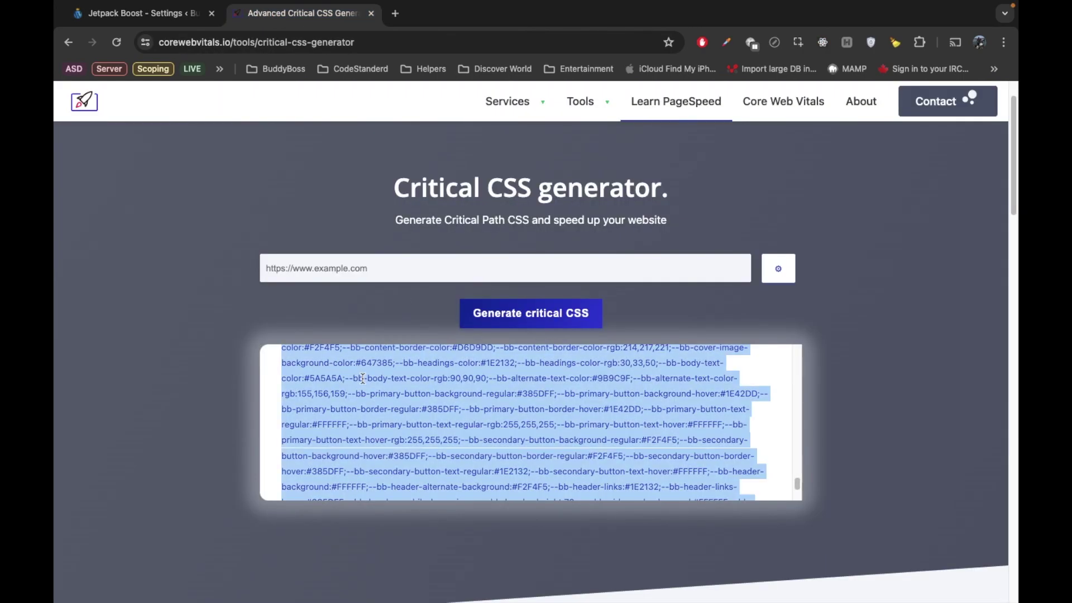
right_click(361, 377)
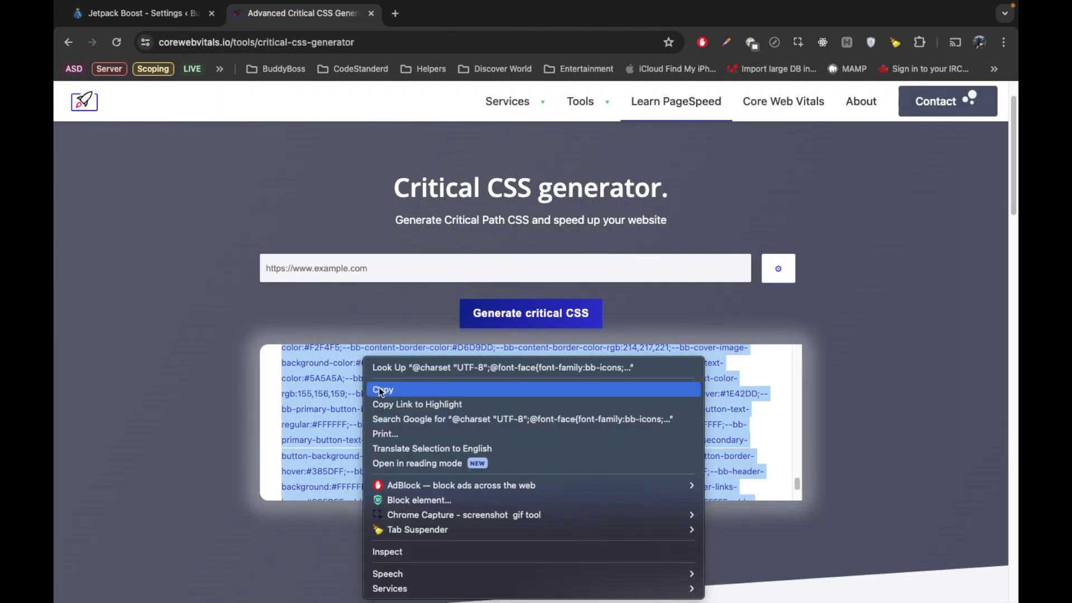
click(381, 391)
key(ctrl+Right)
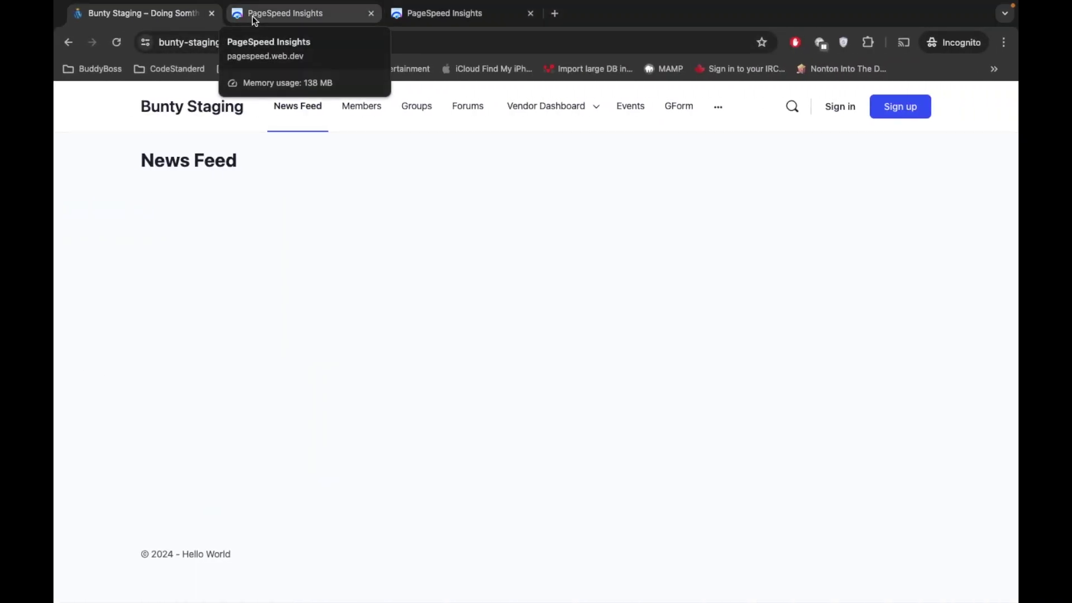
right_click(123, 239)
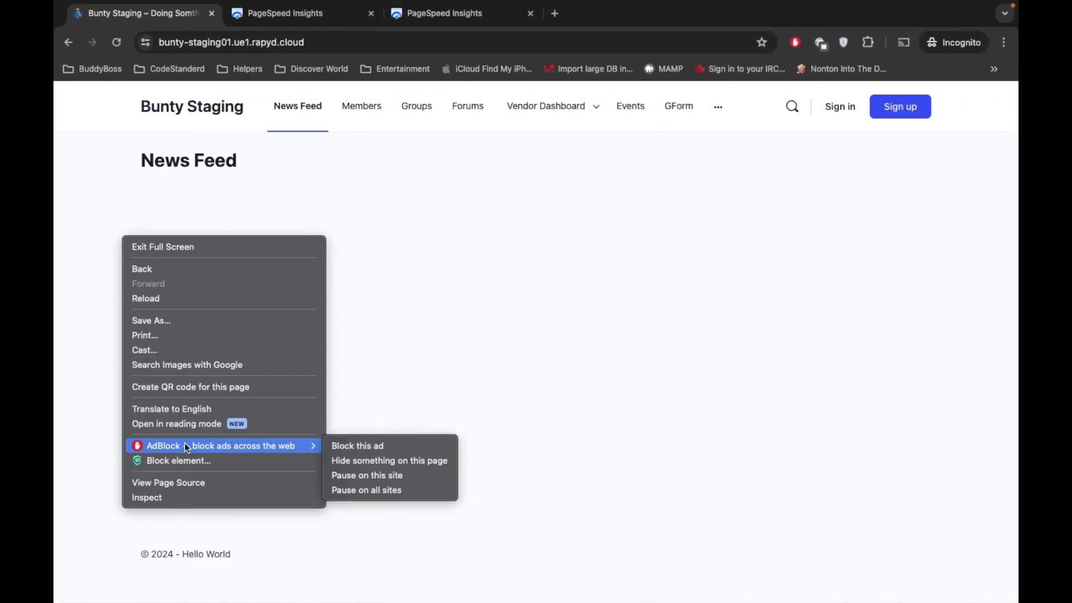
Step: View the staging home page's source, reloaded fresh, with Line wrap turned on
click(161, 484)
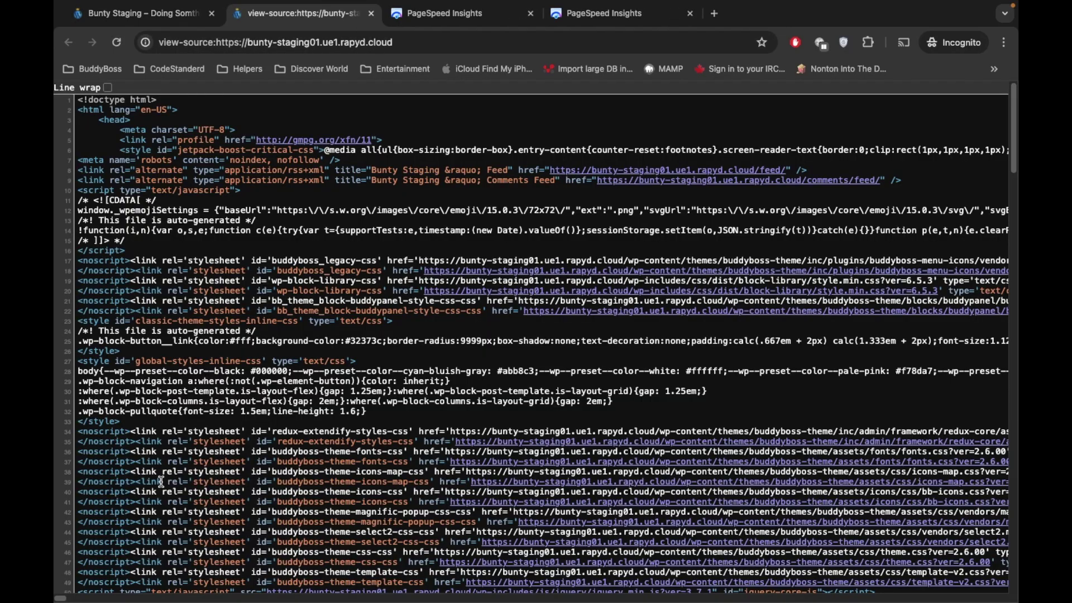
key(super+r)
scroll(166, 199, down, 10)
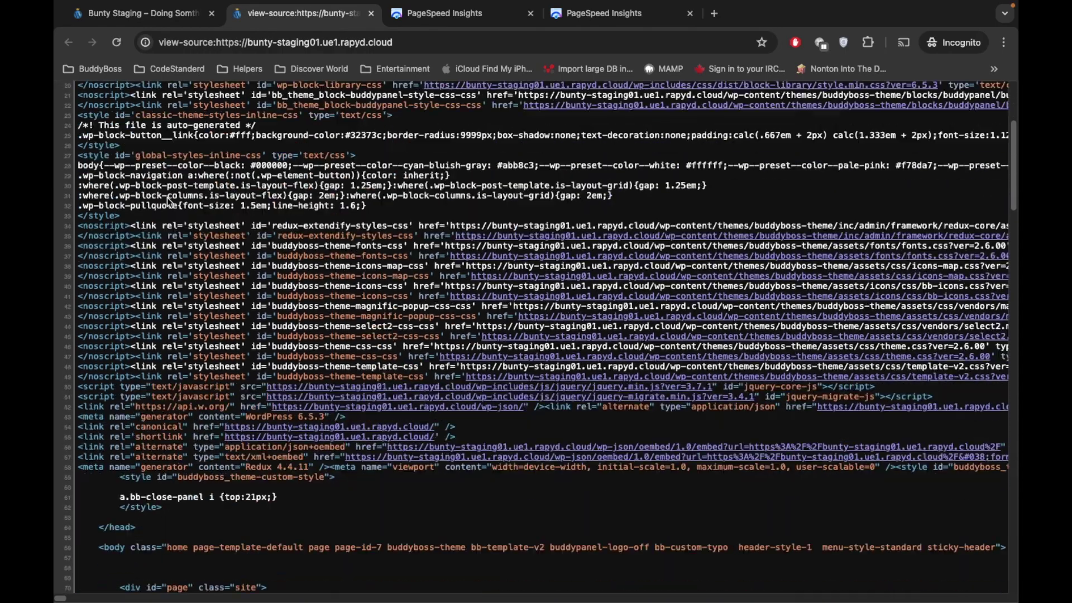
scroll(166, 195, up, 10)
click(108, 88)
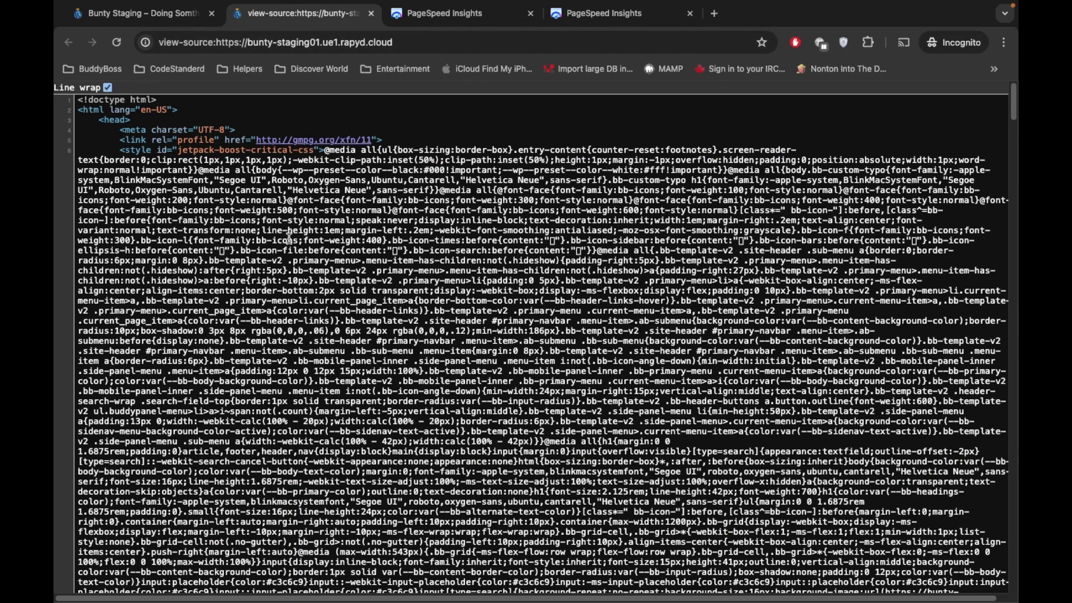
scroll(288, 238, down, 1)
scroll(223, 195, up, 1)
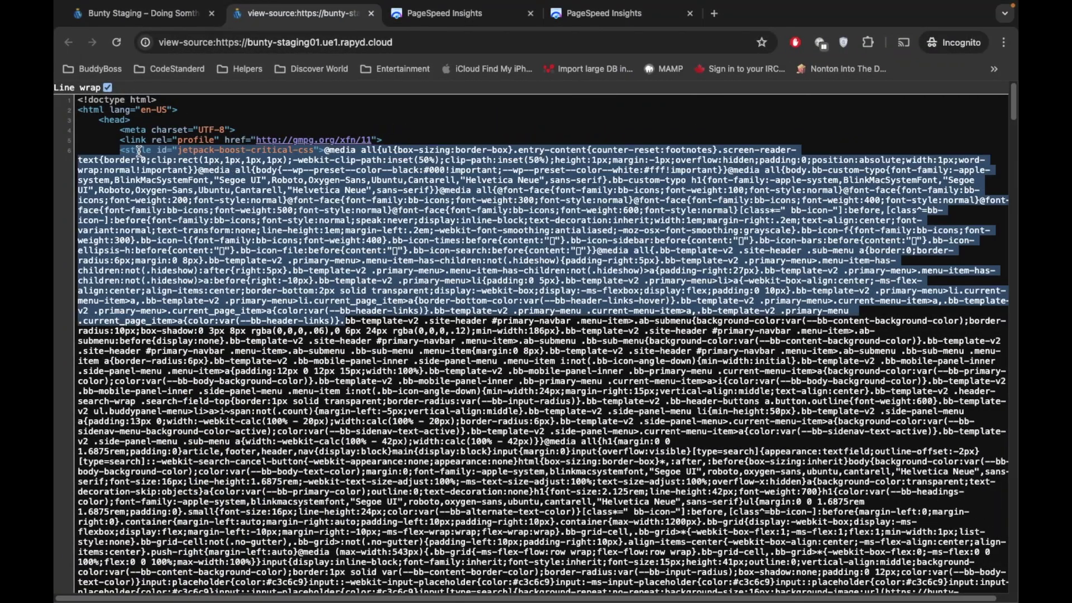
Step: Highlight the inlined jetpack-boost-critical-css style tag, then go back to Jetpack Boost settings
click(121, 150)
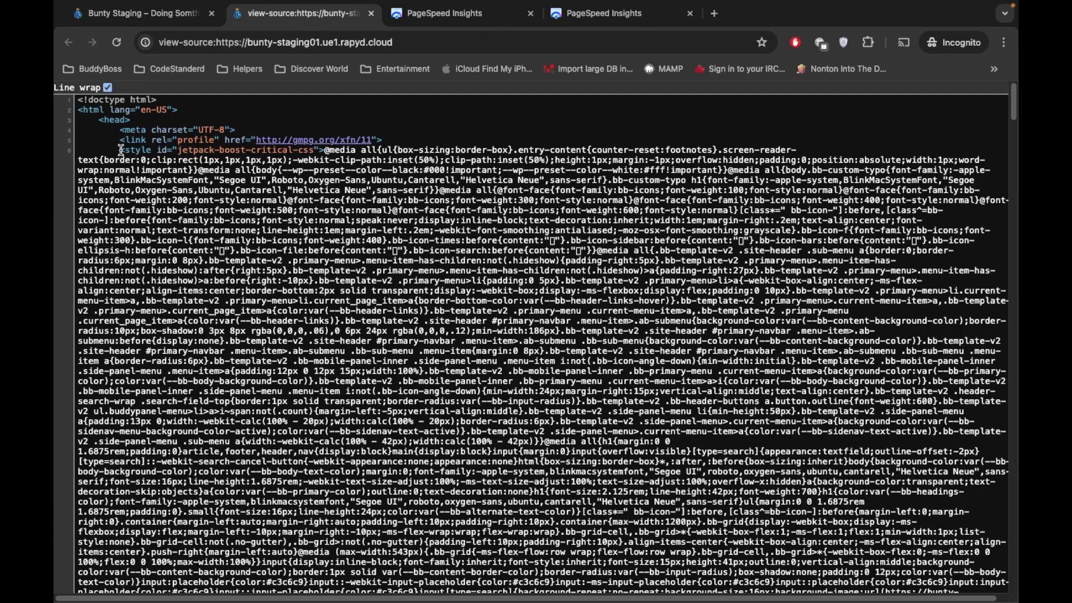
drag(120, 149, 321, 154)
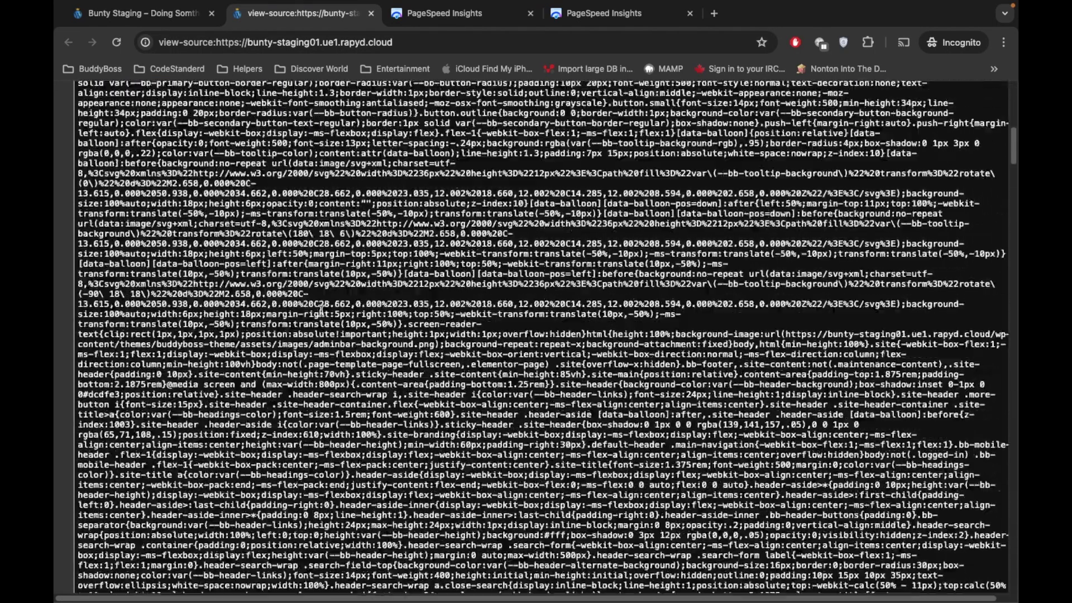
scroll(321, 311, up, 15)
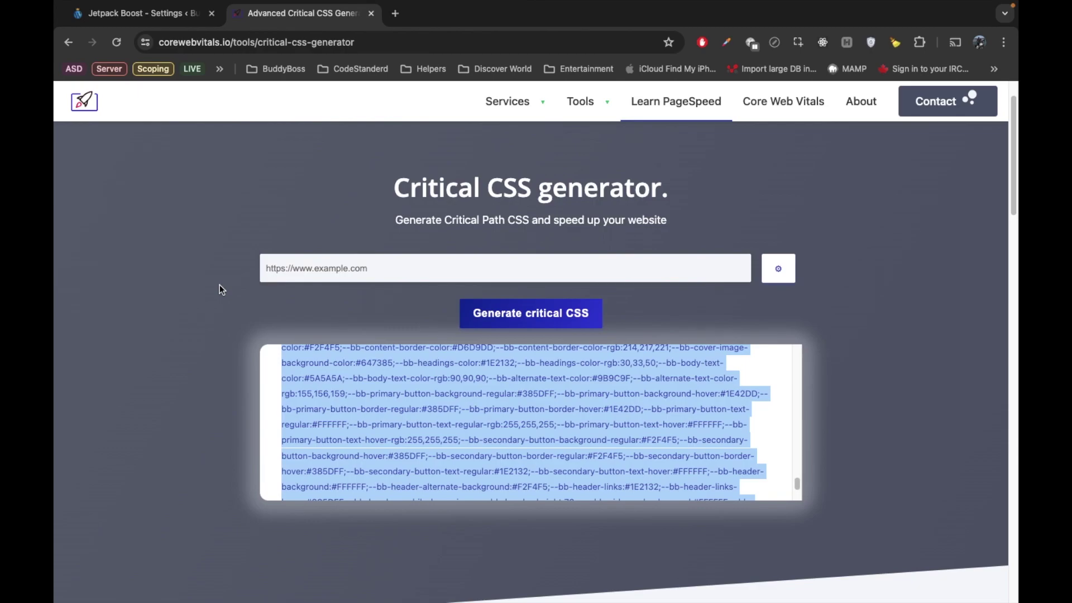
click(170, 21)
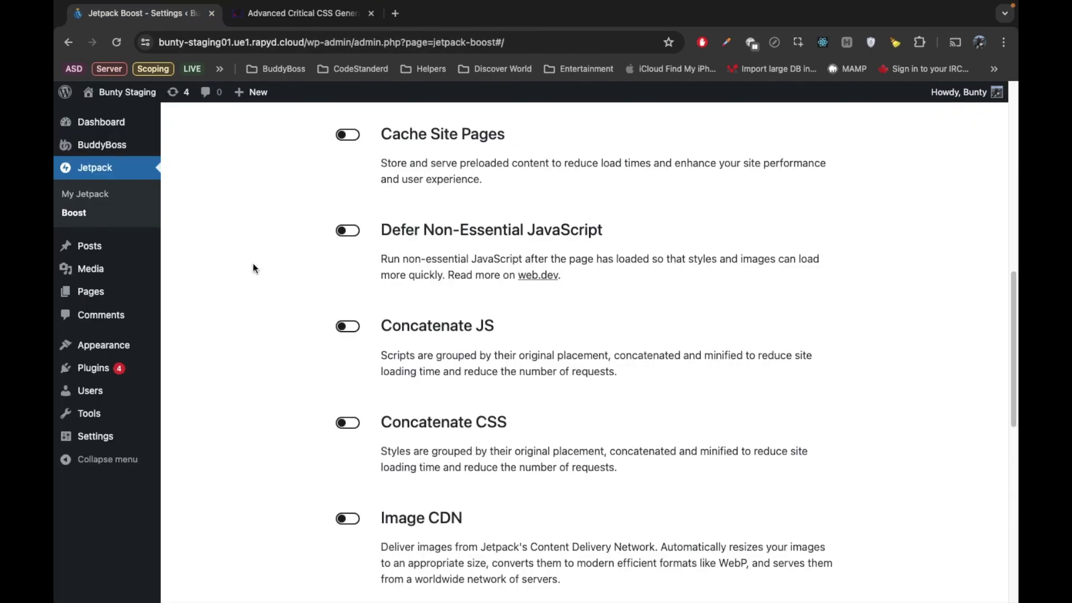
Step: Scroll to the top of Jetpack Boost to see Overall Score A: mobile 99, desktop 100
scroll(253, 263, up, 10)
scroll(253, 263, up, 2)
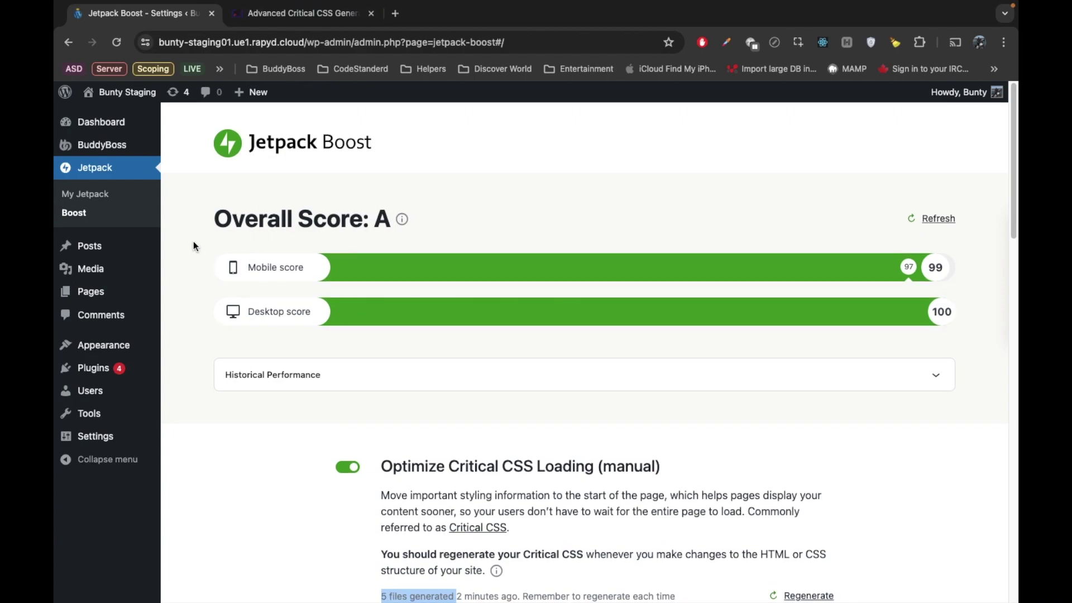